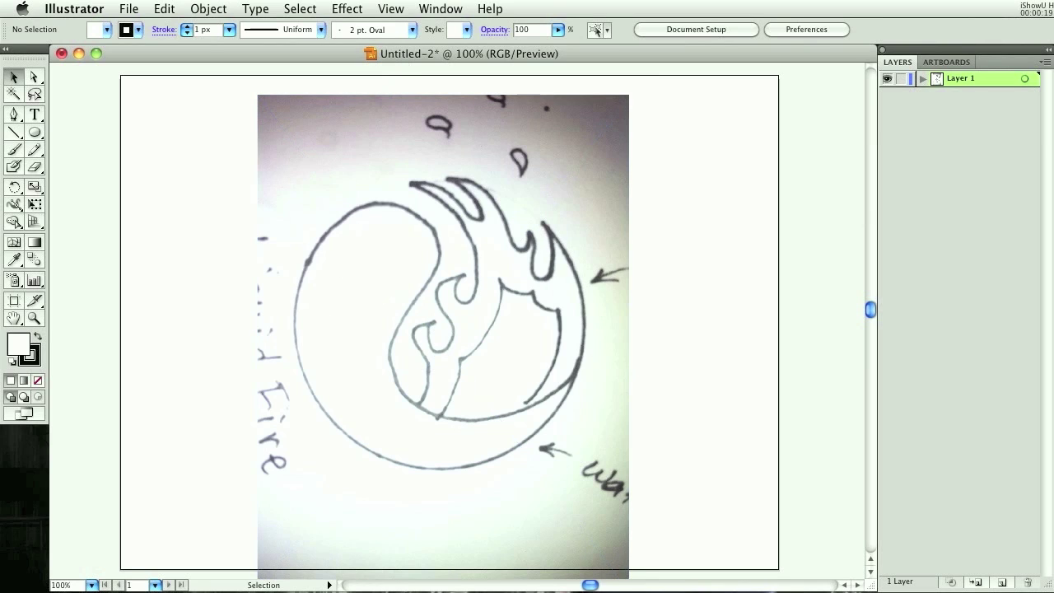
# Lock Layer 1, add Layer 2 above it, and draw a 347 px circle over the sketch's outer ring
pyautogui.click(901, 79)
pyautogui.click(1003, 583)
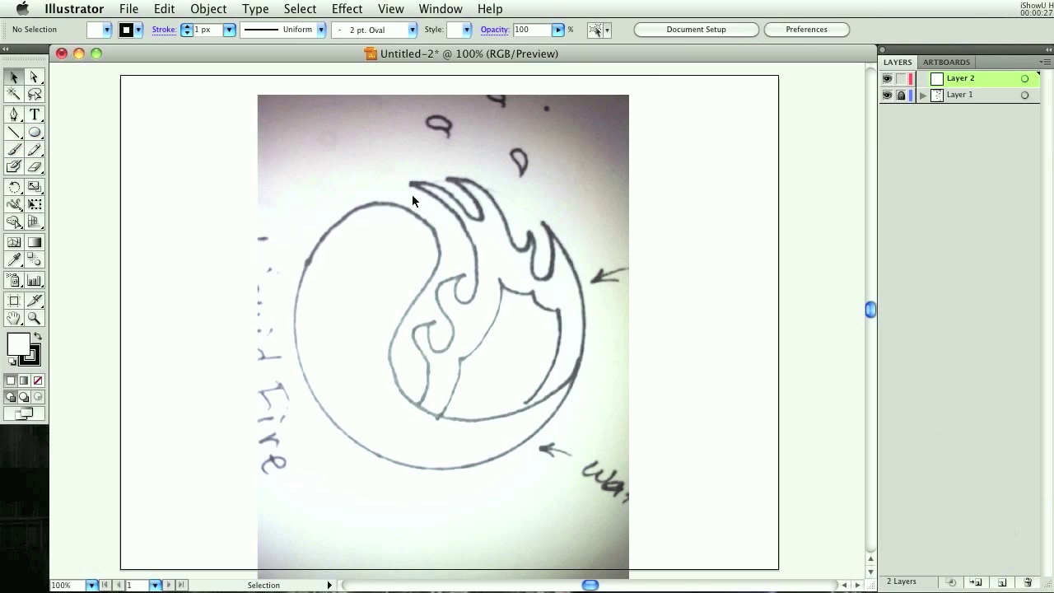
pyautogui.click(34, 134)
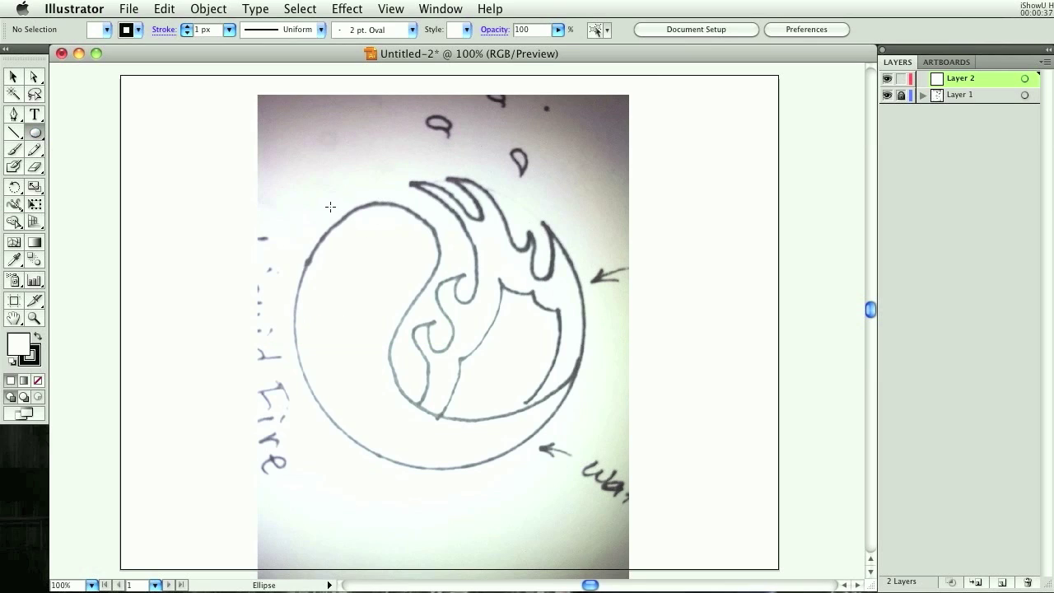
pyautogui.moveTo(307, 181); pyautogui.dragTo(590, 457)
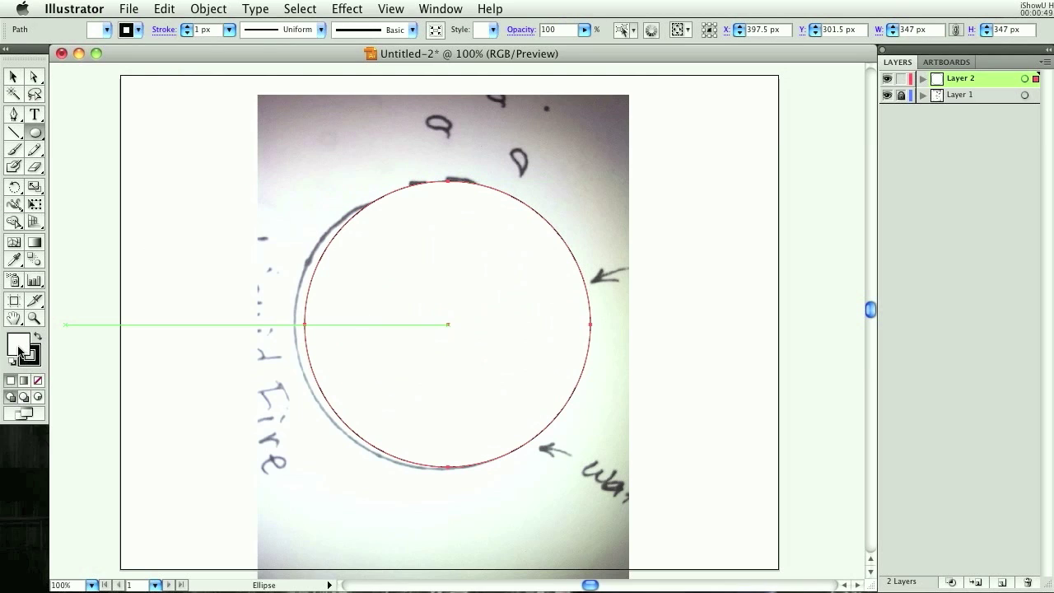
# Set the circle's fill to None and its stroke to dark red #AA2626
pyautogui.click(39, 382)
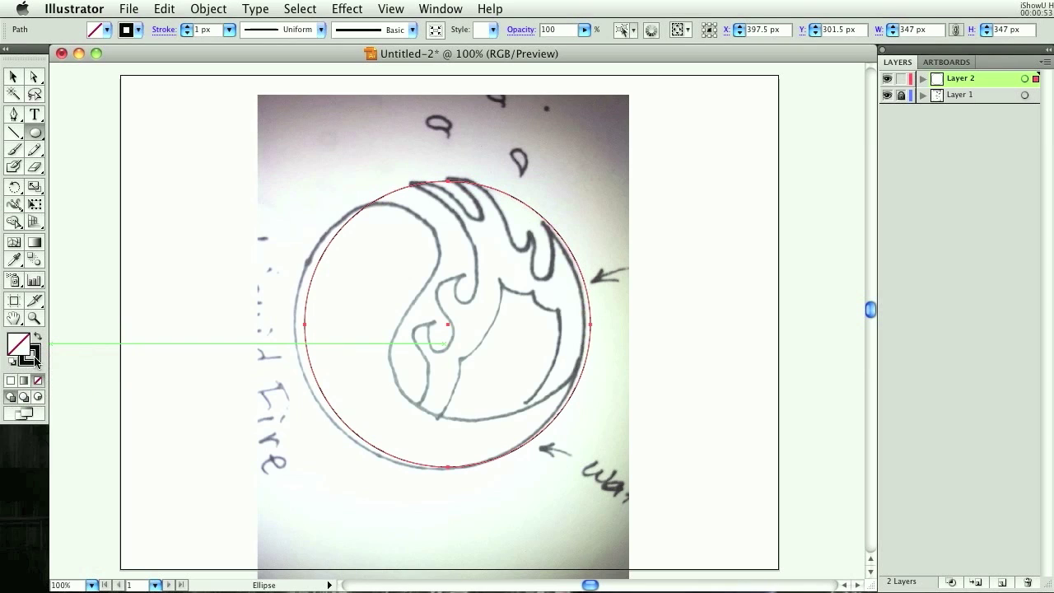
pyautogui.click(34, 357)
pyautogui.click(15, 75)
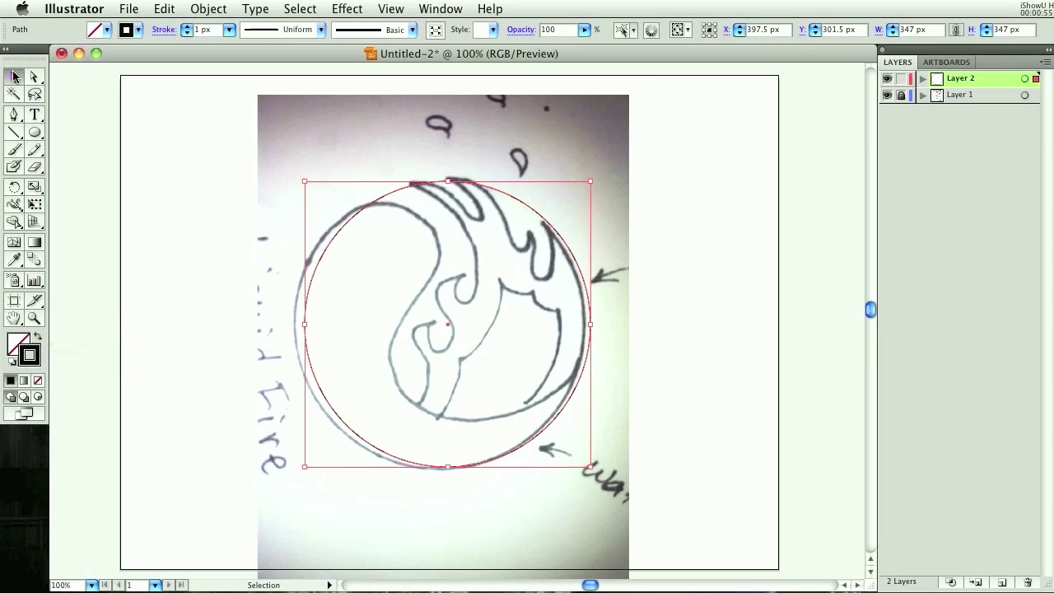
pyautogui.doubleClick(33, 358)
pyautogui.click(635, 307)
pyautogui.click(872, 243)
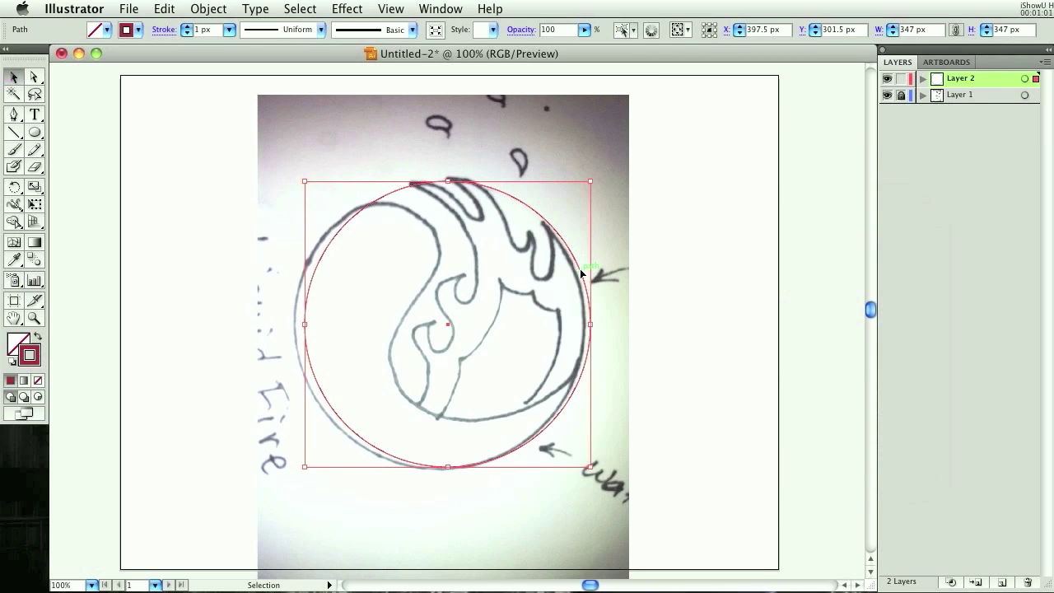
# Move and enlarge the circle to 351 × 351 px so it matches the sketch's ring
pyautogui.moveTo(580, 269); pyautogui.dragTo(572, 274)
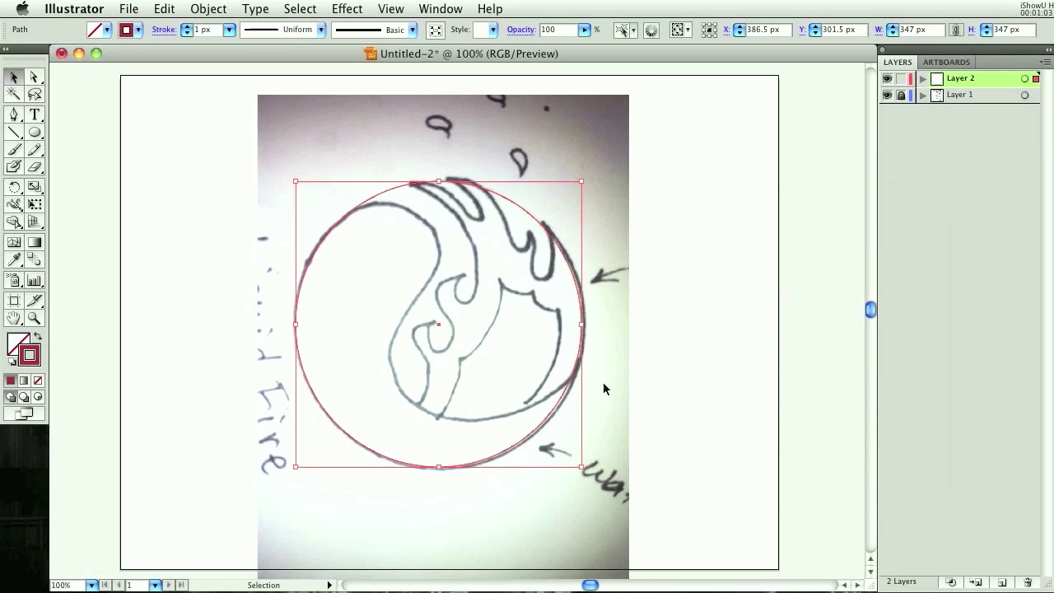
pyautogui.moveTo(582, 468)
pyautogui.mouseDown()
pyautogui.moveTo(598, 474)
pyautogui.moveTo(587, 470)
pyautogui.mouseUp()
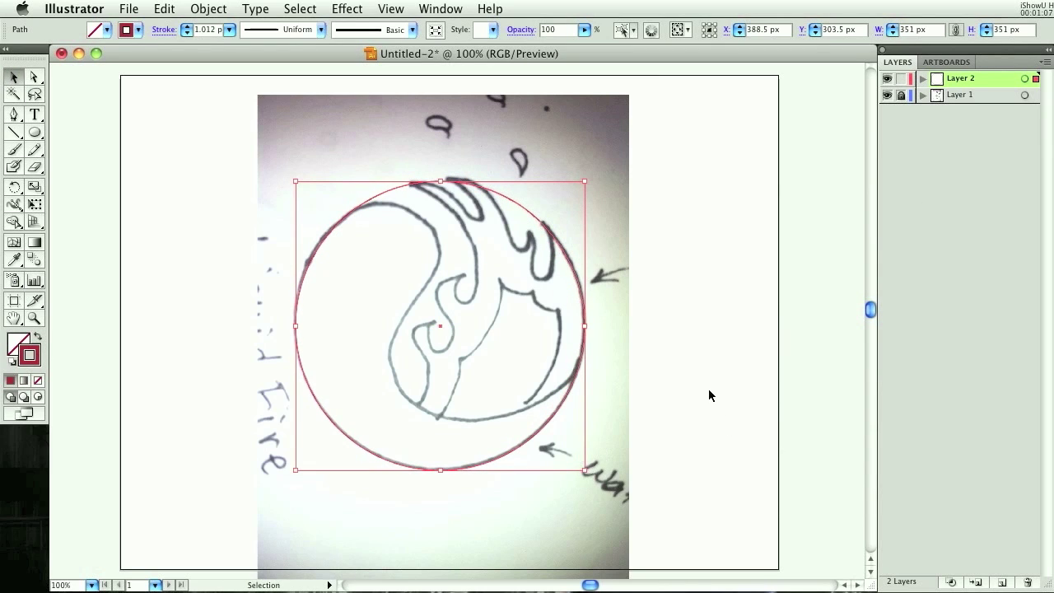
pyautogui.press('Up')
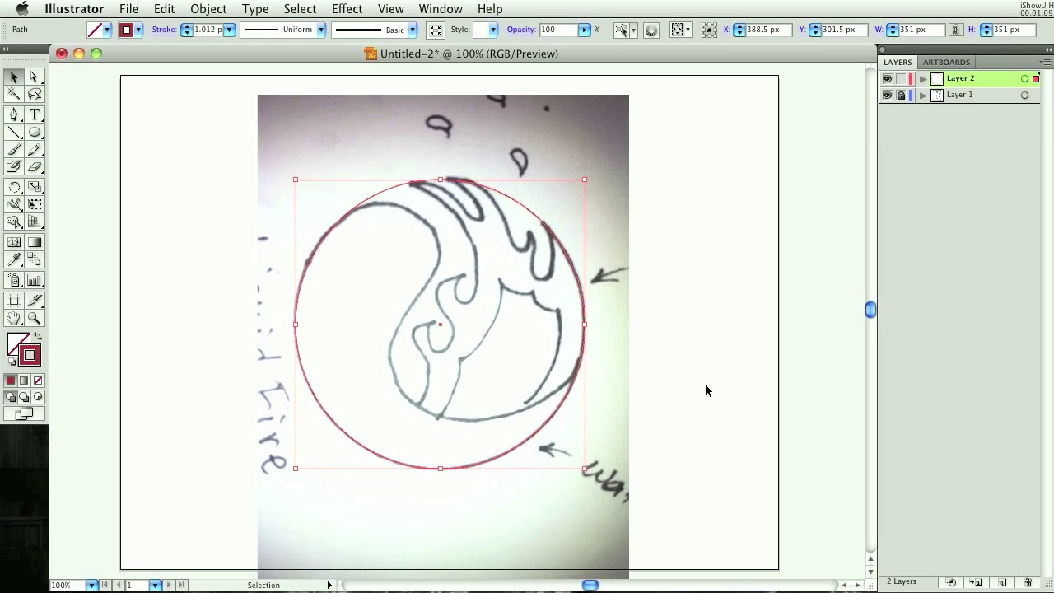
pyautogui.click(655, 376)
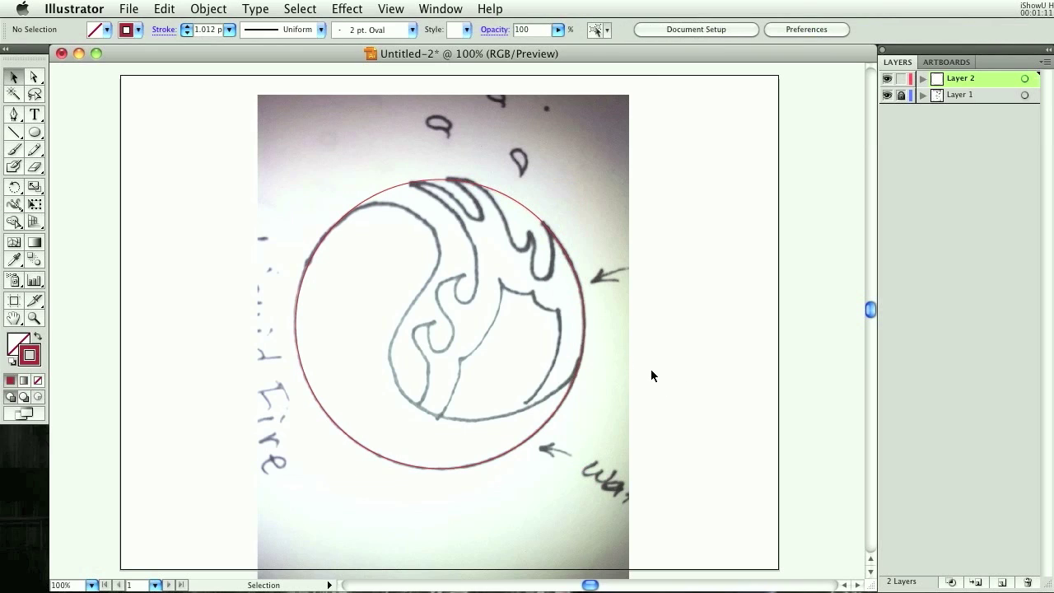
# Rotate the red circle clockwise in two passes to follow the tilted sketch
pyautogui.click(555, 232)
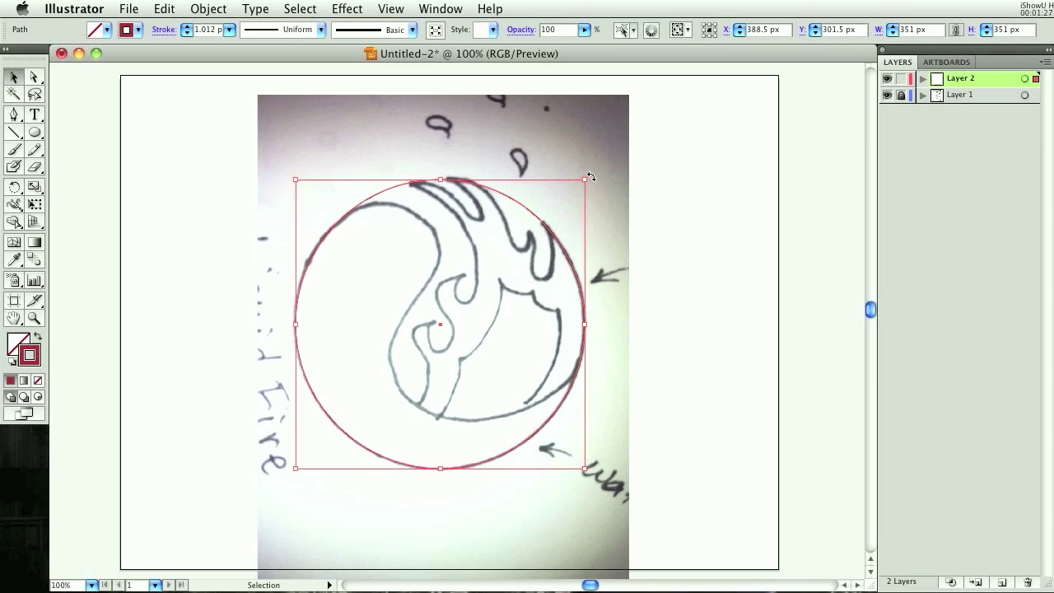
pyautogui.moveTo(591, 177); pyautogui.dragTo(611, 211)
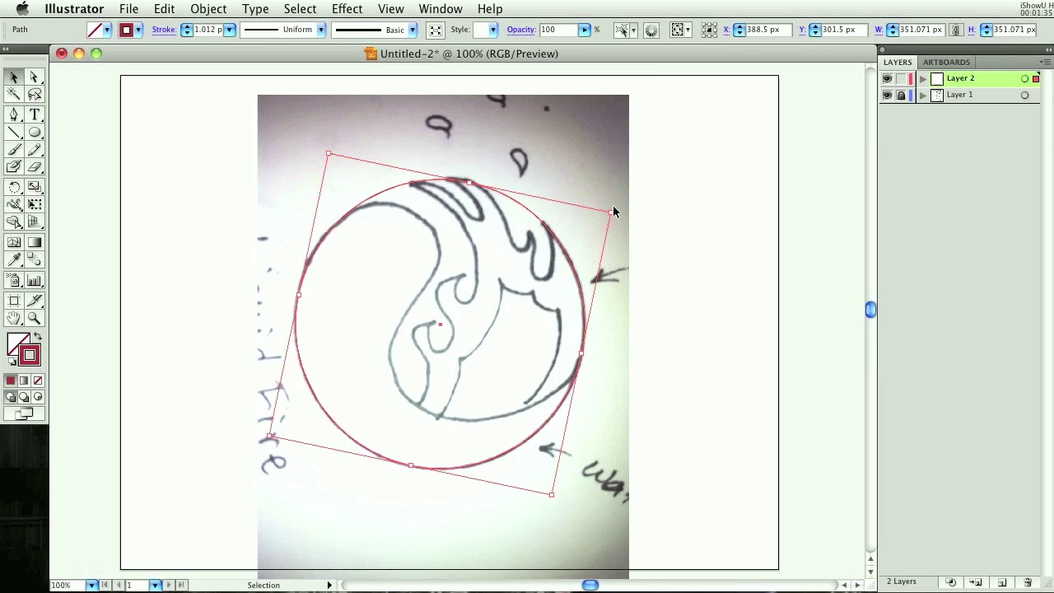
pyautogui.click(613, 205)
pyautogui.click(557, 413)
pyautogui.moveTo(615, 212); pyautogui.dragTo(618, 214)
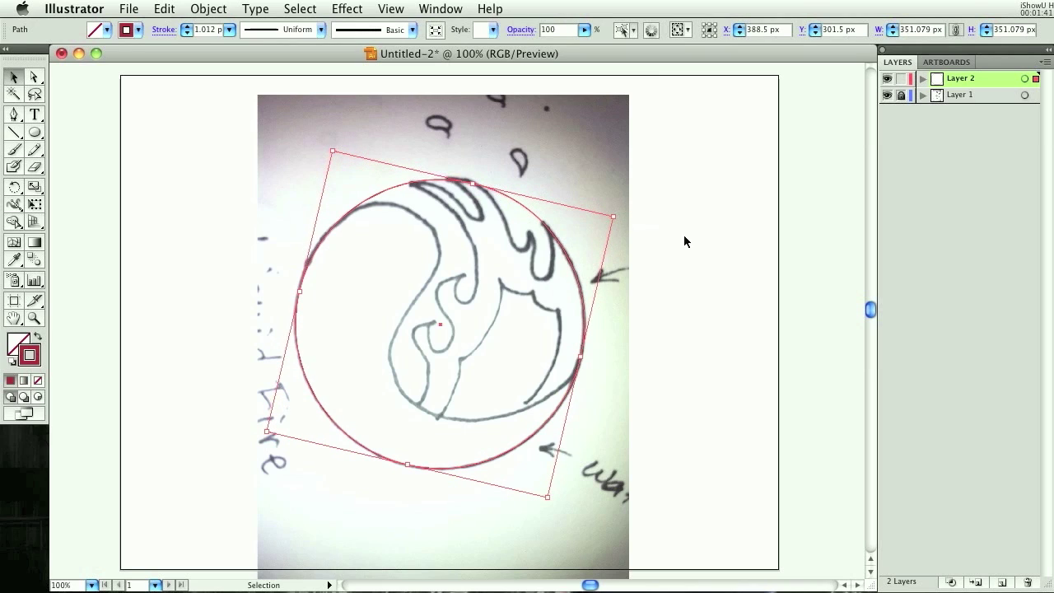
pyautogui.click(683, 205)
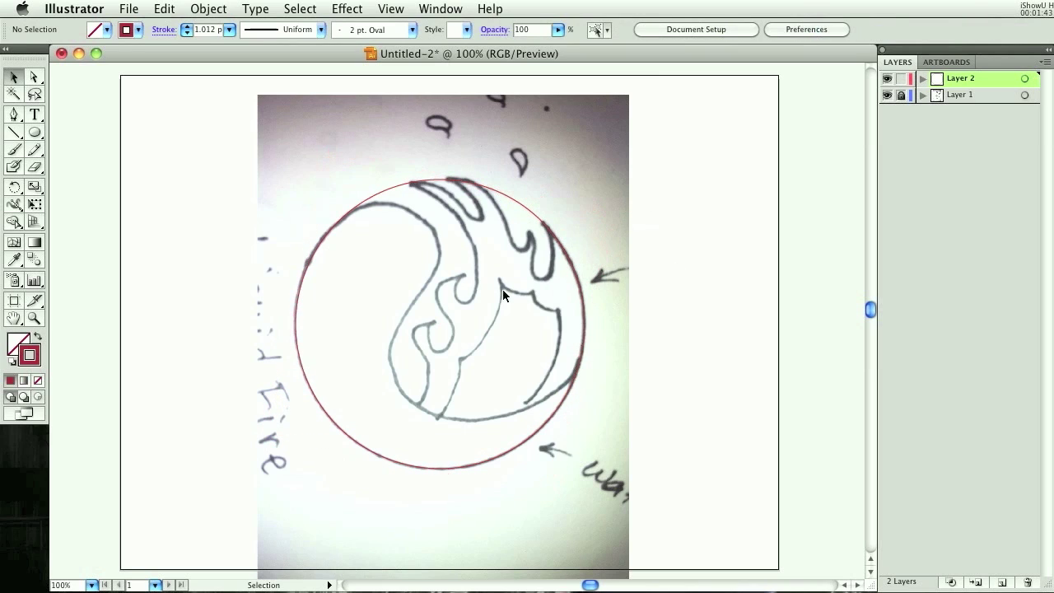
# Delete the circle's top segment, leaving a 346 × 215 px lower arc
pyautogui.click(33, 77)
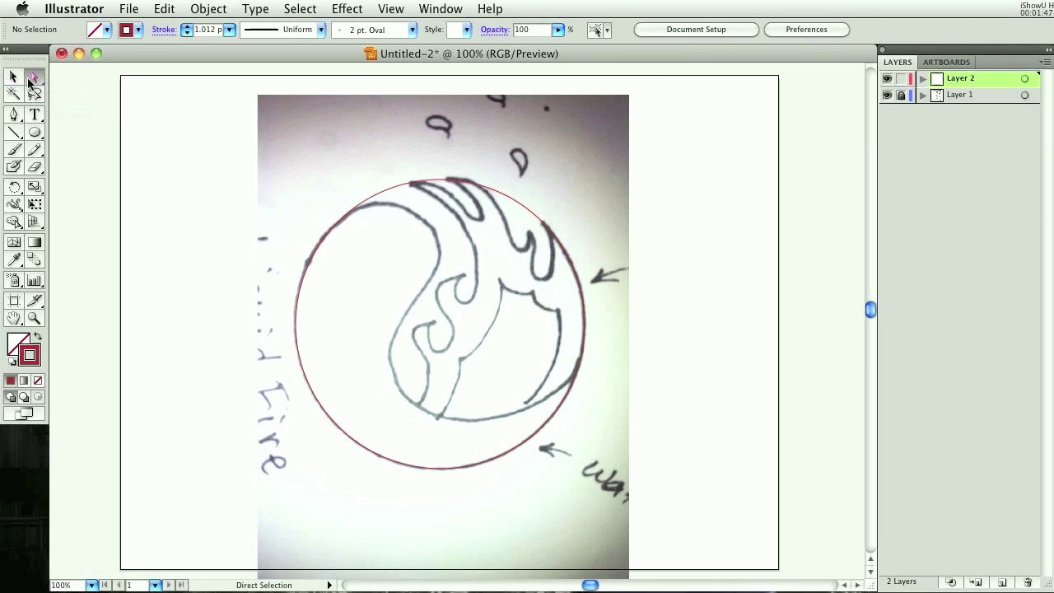
pyautogui.click(476, 190)
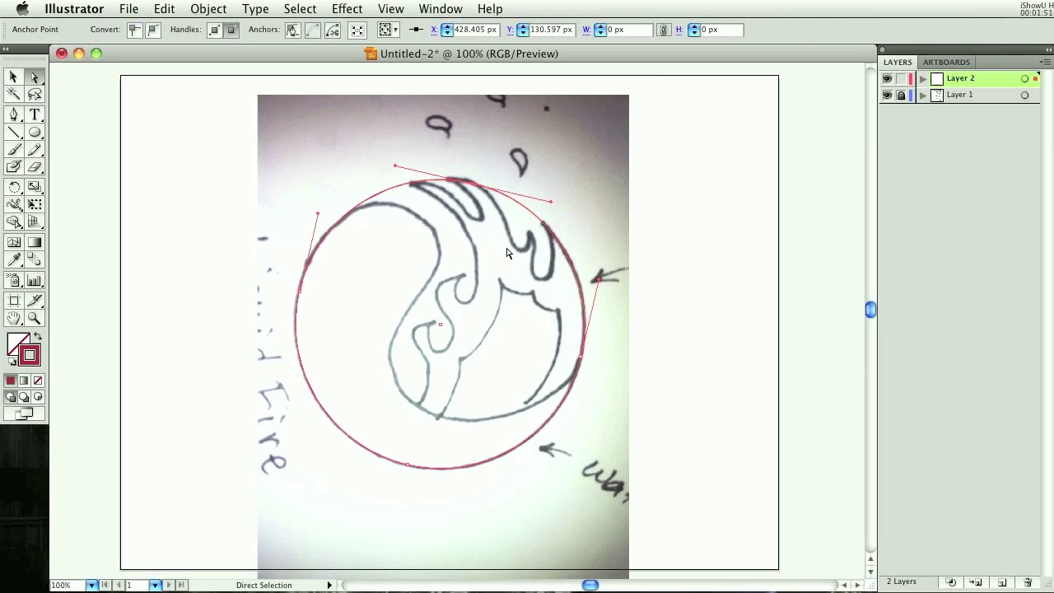
pyautogui.press('Delete')
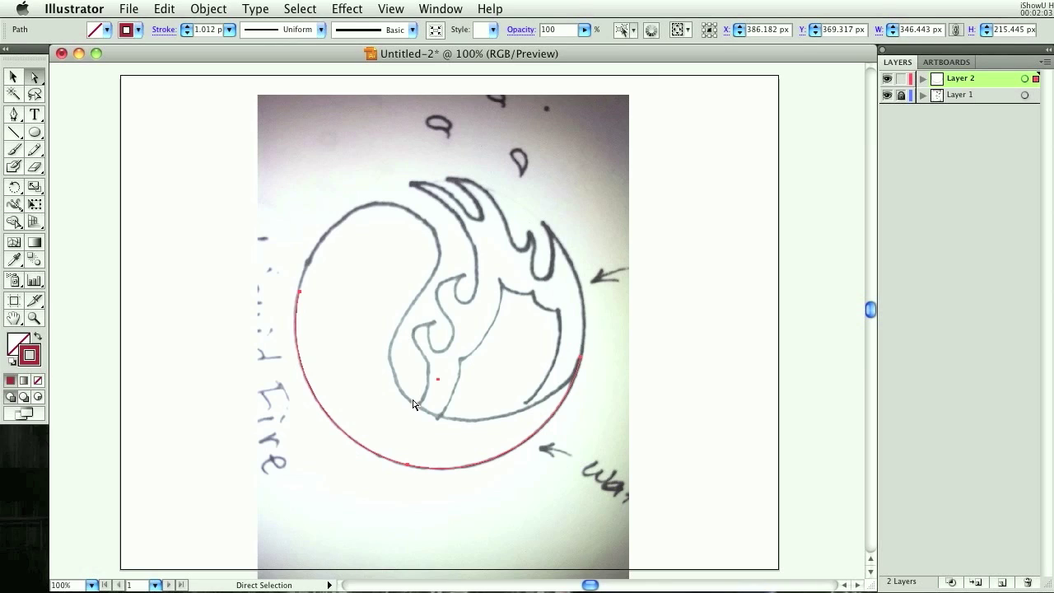
# Continue the arc with the Pen tool at 150% zoom, adding curved anchors around the swirl's top and inner edge
pyautogui.click(13, 115)
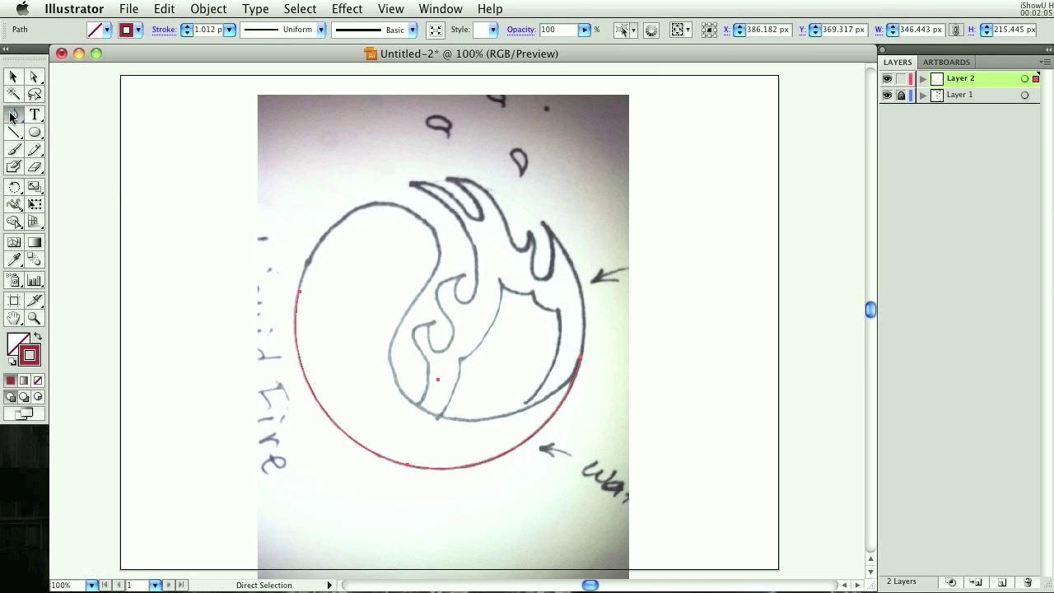
pyautogui.click(301, 297)
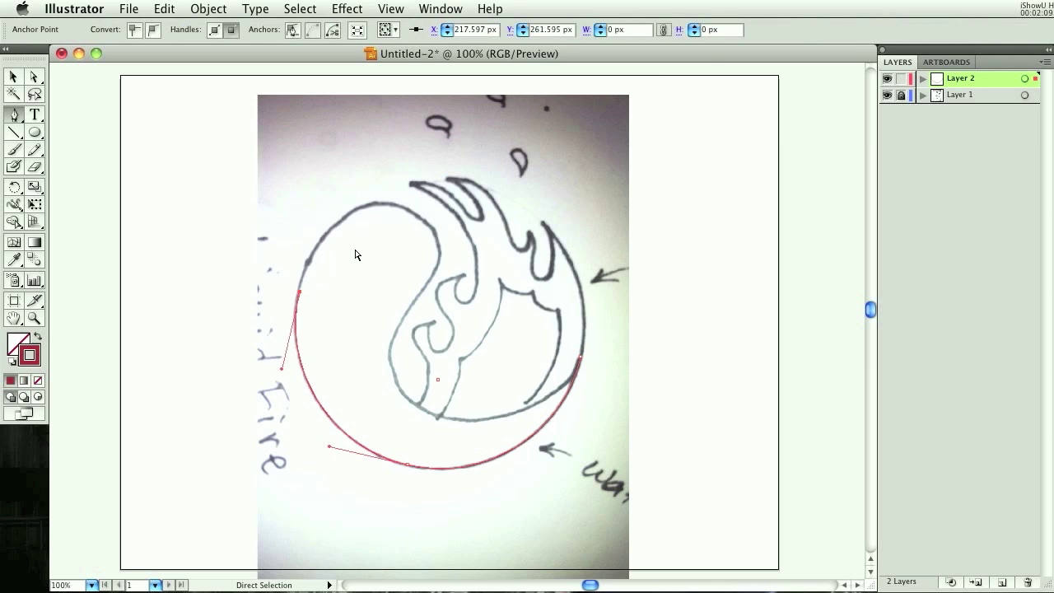
pyautogui.press('super+equal')
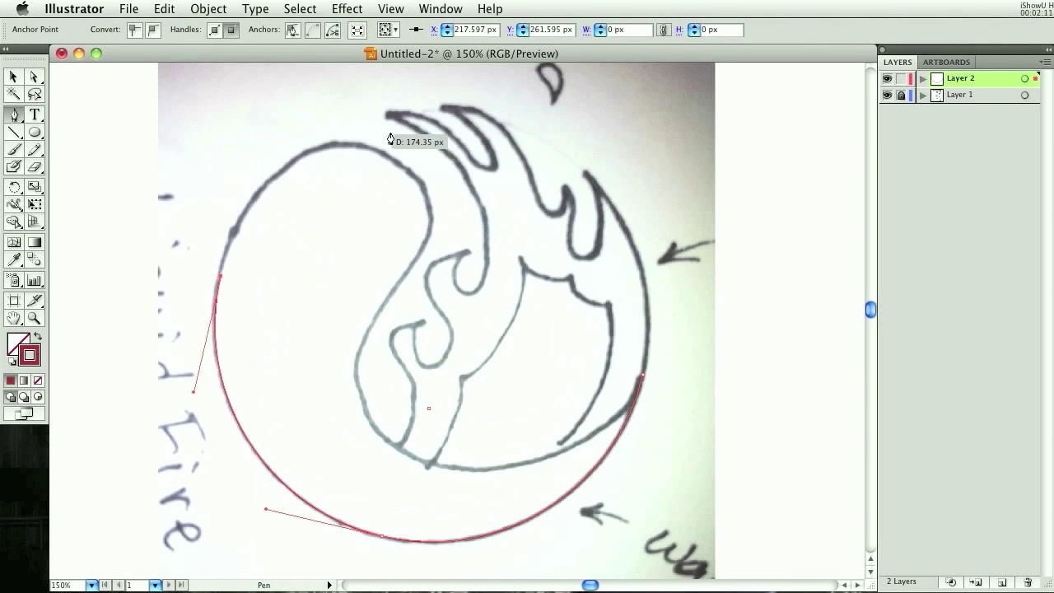
pyautogui.moveTo(368, 148); pyautogui.dragTo(476, 176)
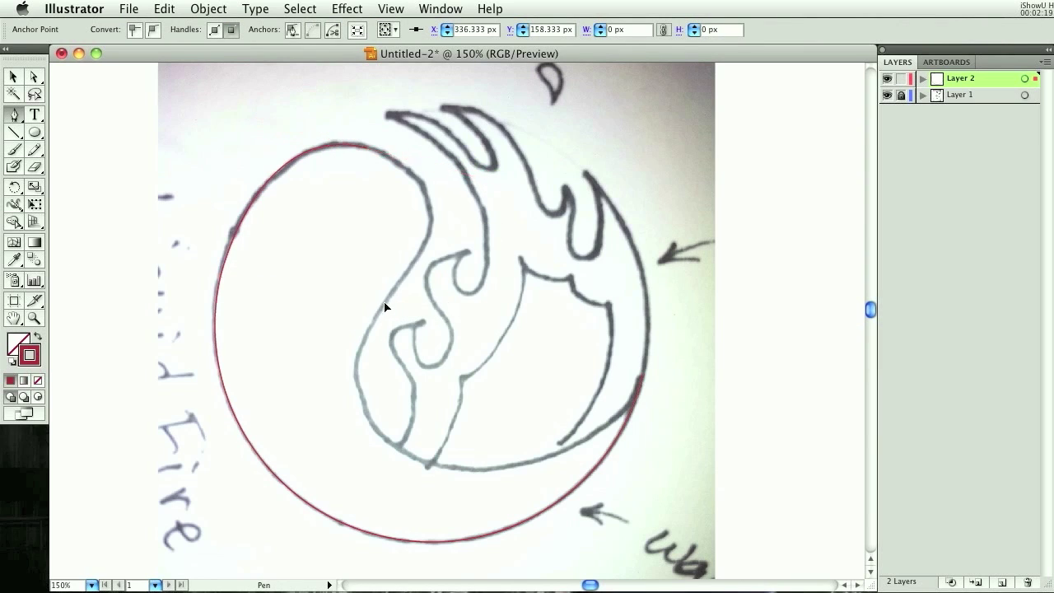
pyautogui.moveTo(384, 301); pyautogui.dragTo(357, 336)
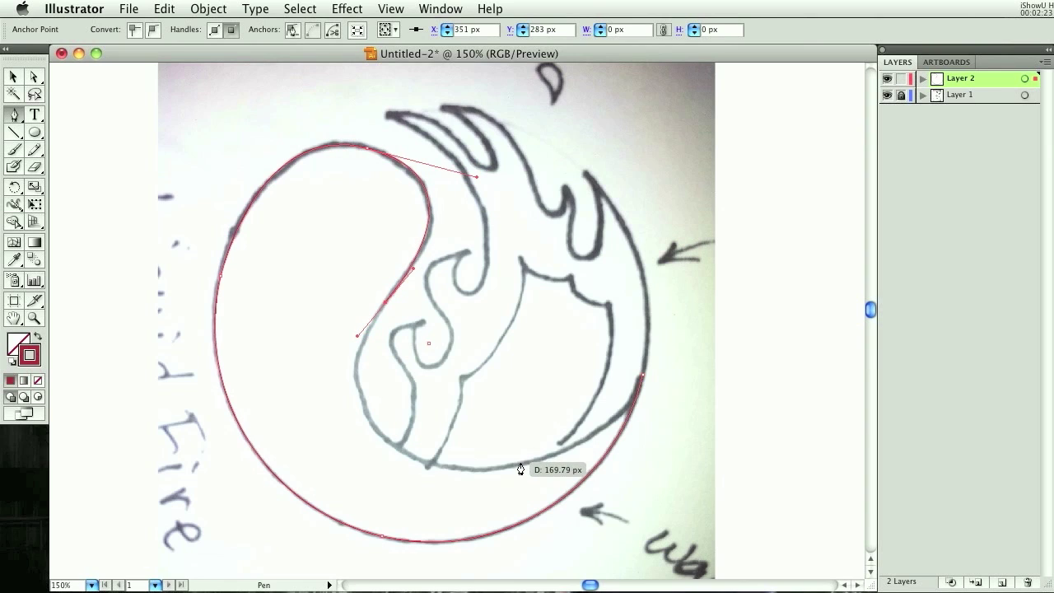
pyautogui.moveTo(519, 464); pyautogui.dragTo(728, 438)
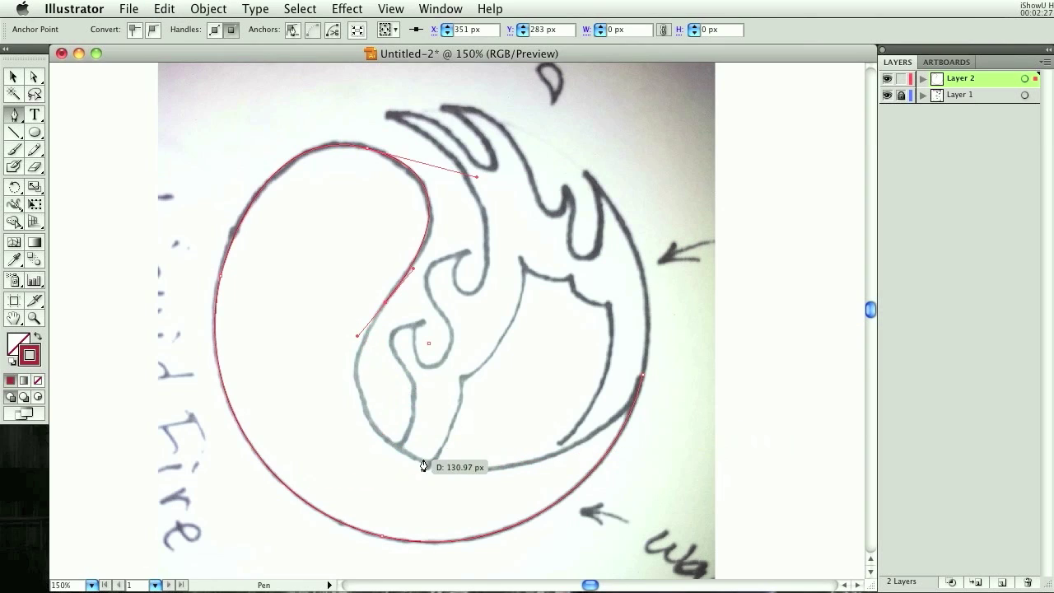
# Add the last inner-edge anchor, close the swirl path at its end point, and hide the sketch
pyautogui.moveTo(428, 458); pyautogui.dragTo(529, 488)
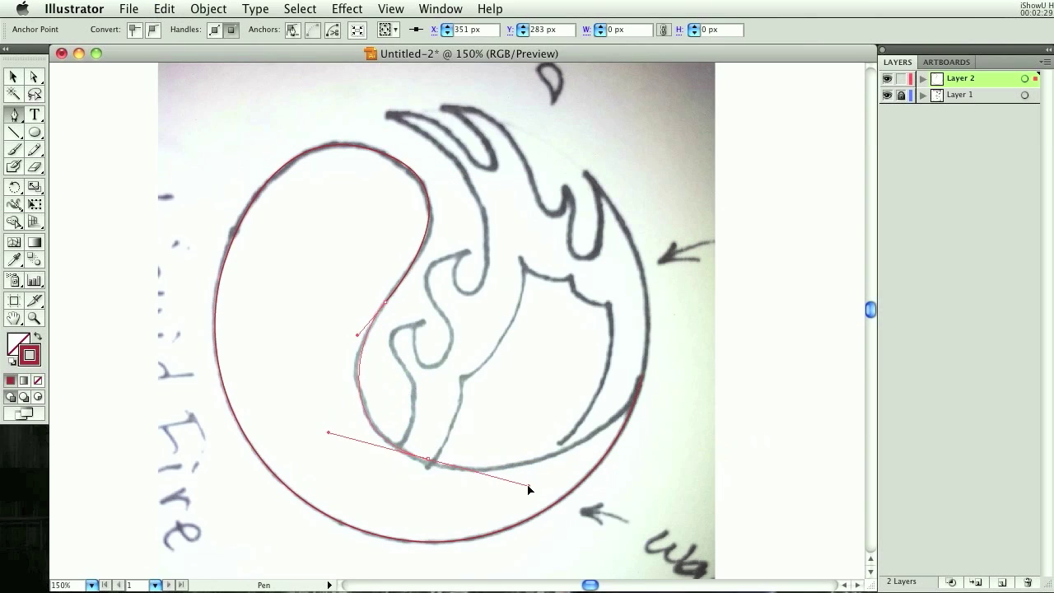
pyautogui.press('super+z')
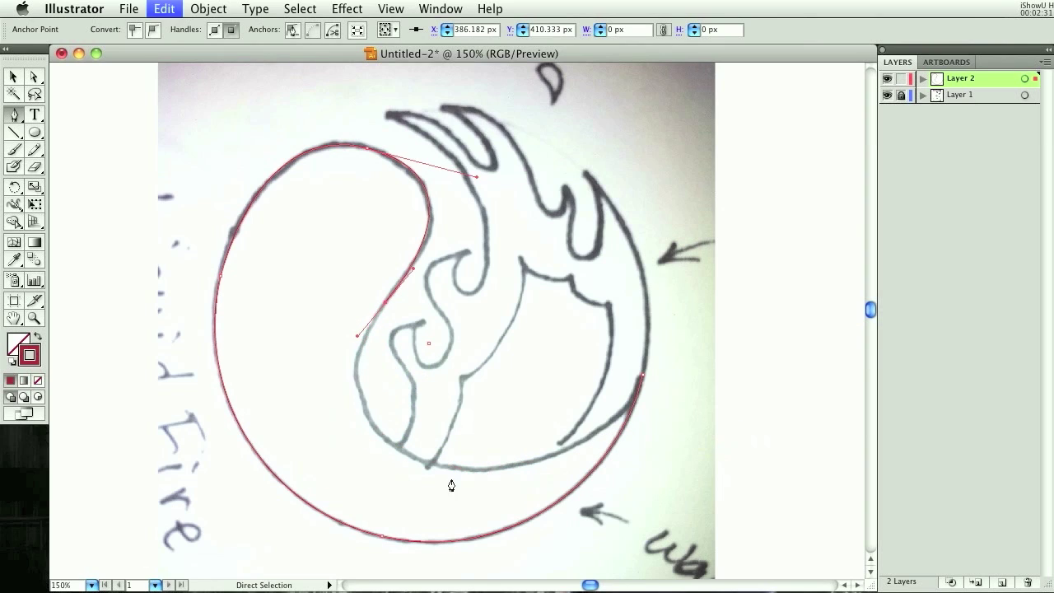
pyautogui.moveTo(435, 468); pyautogui.dragTo(547, 492)
pyautogui.moveTo(643, 382); pyautogui.dragTo(608, 428)
pyautogui.press('super+z')
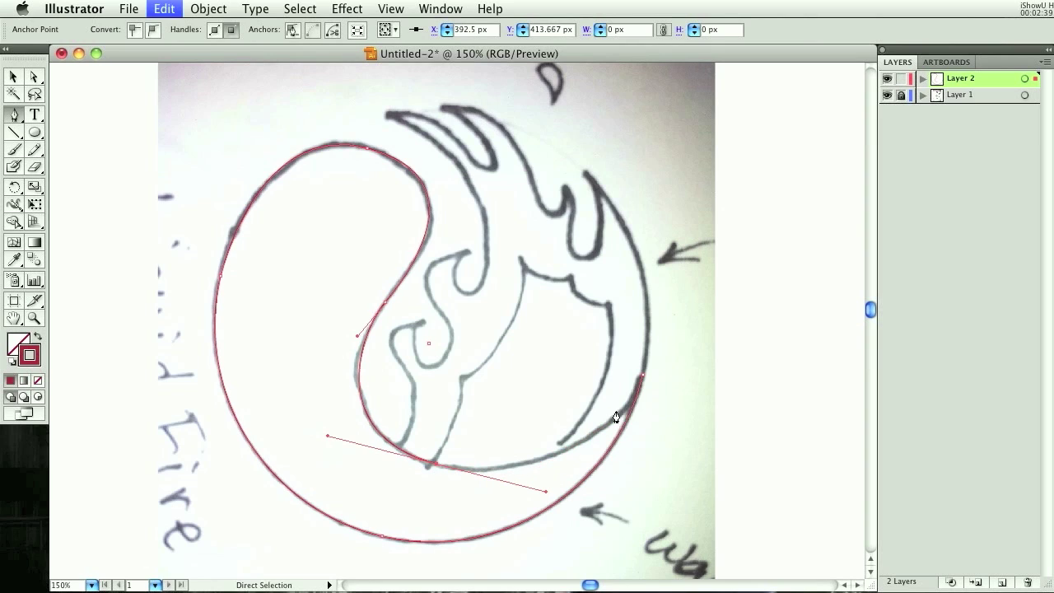
pyautogui.click(642, 379)
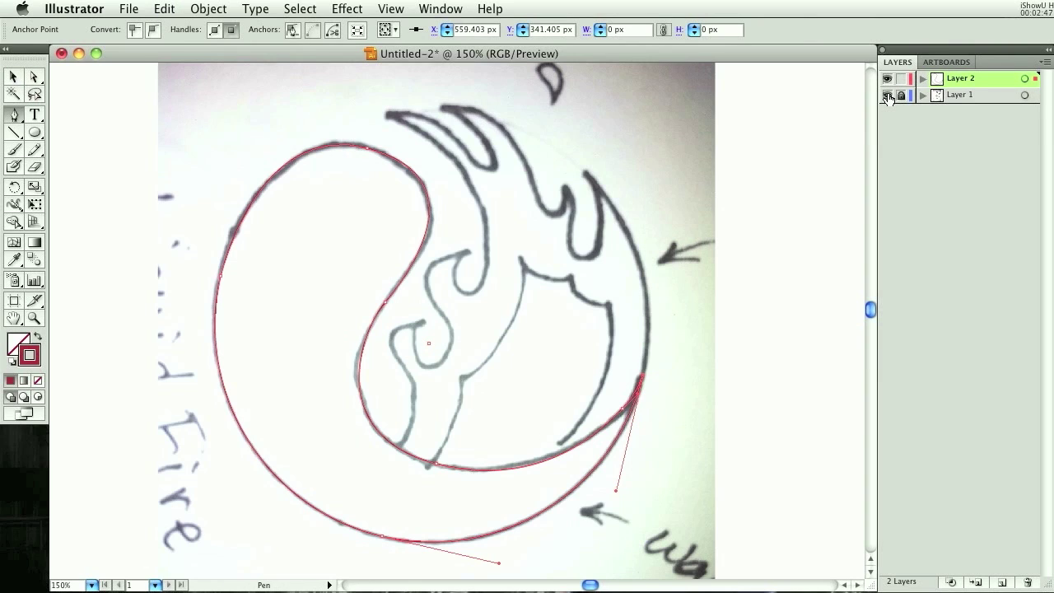
pyautogui.click(887, 95)
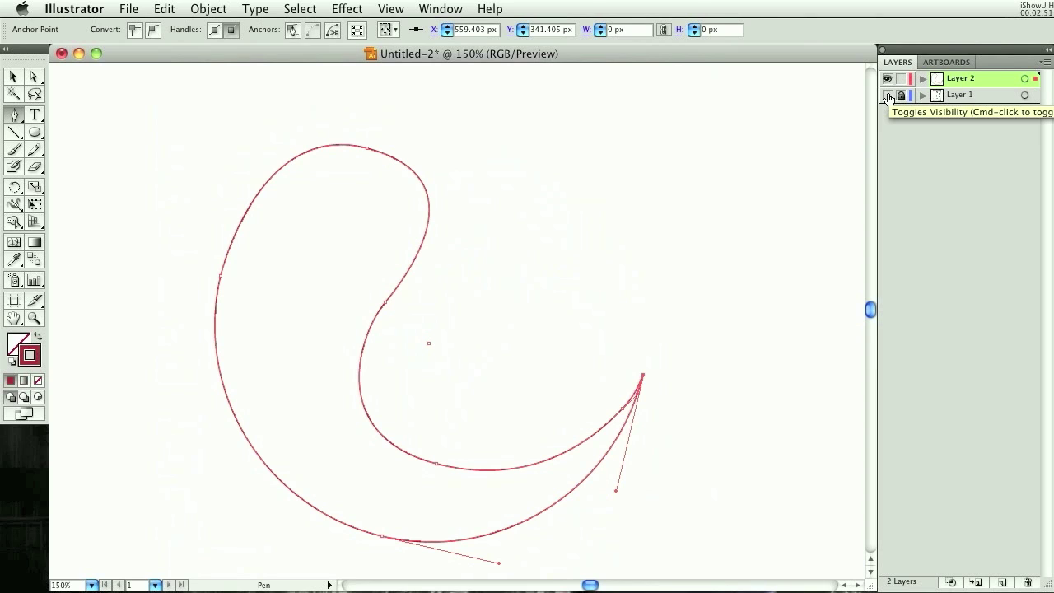
# Show the sketch again and reshape the swirl's upper inner curve to hug the water edge
pyautogui.click(887, 95)
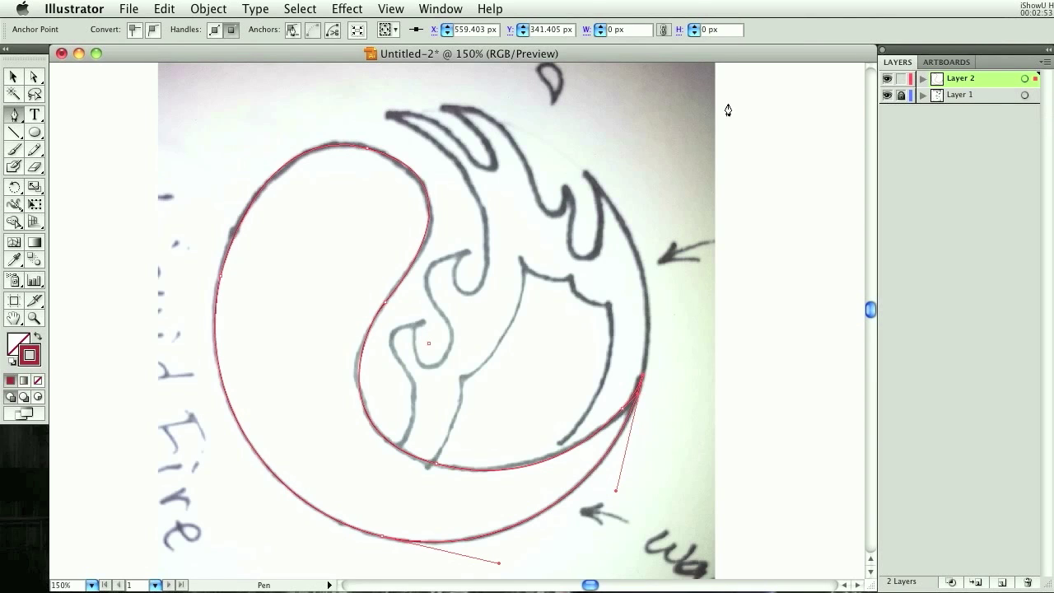
pyautogui.press('a')
pyautogui.click(423, 191)
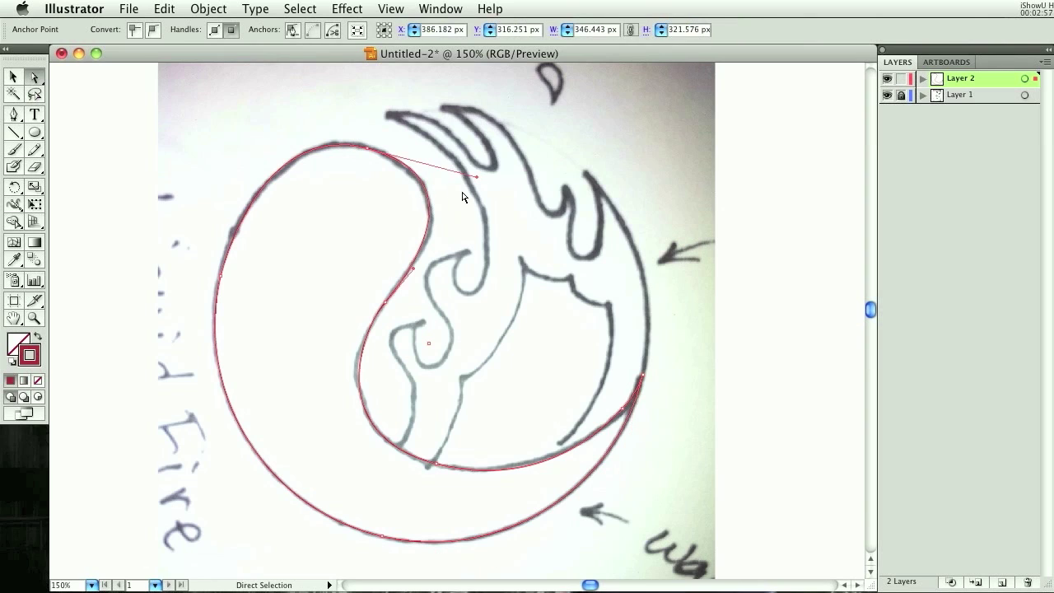
pyautogui.moveTo(477, 182); pyautogui.dragTo(476, 190)
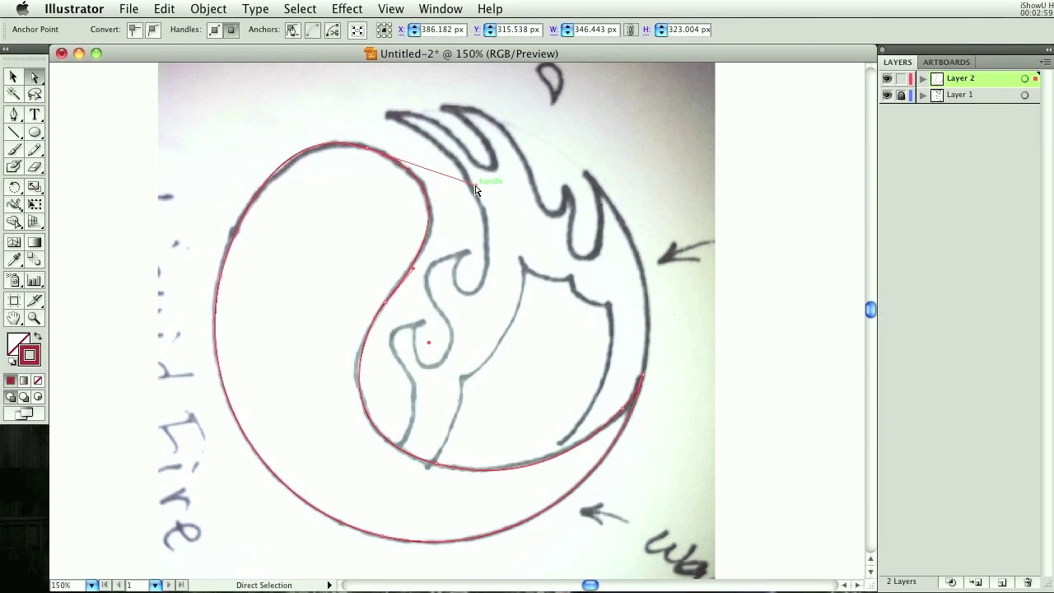
pyautogui.press('super+z')
pyautogui.moveTo(415, 275); pyautogui.dragTo(426, 268)
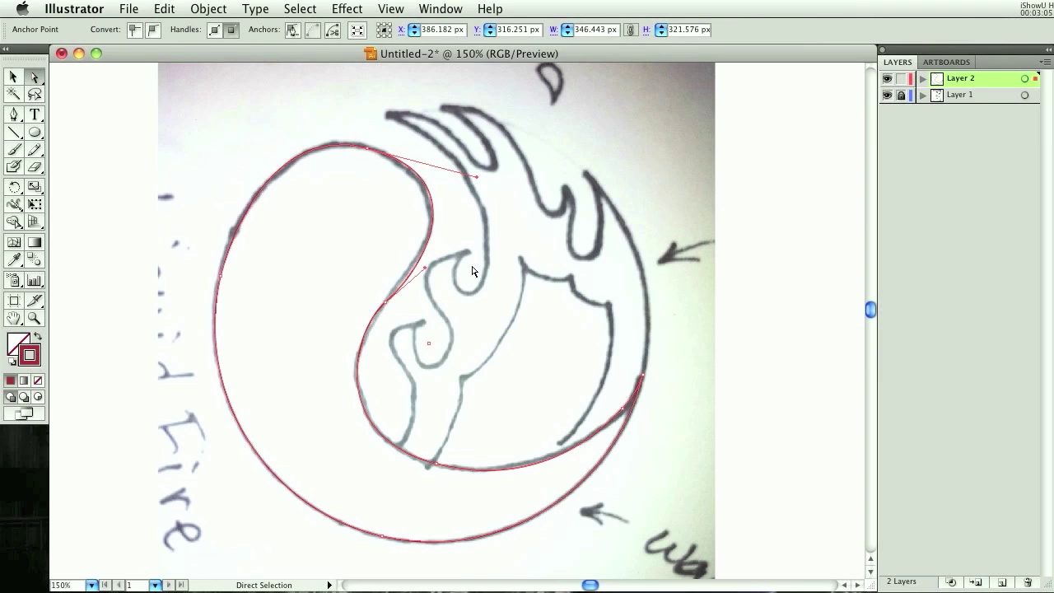
pyautogui.click(479, 286)
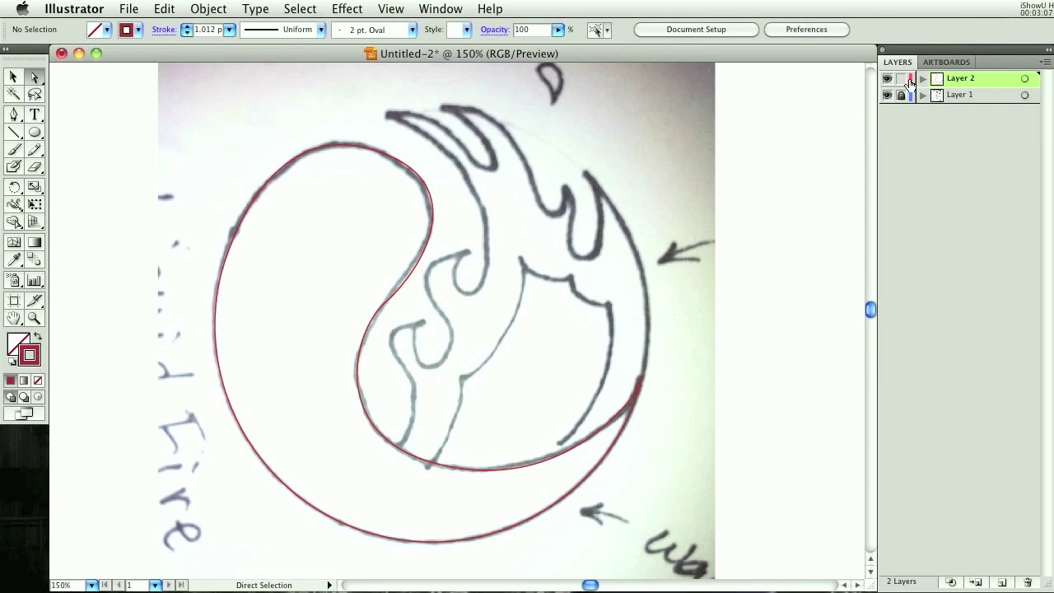
pyautogui.click(421, 271)
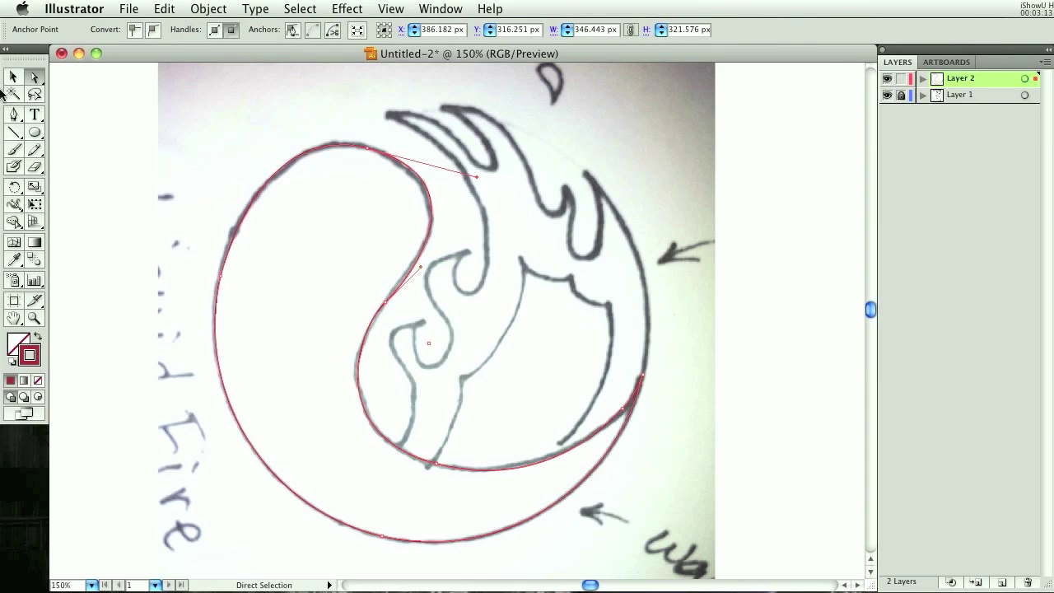
# Start the flame outline at the swirl's inner edge and trace up to the small curl
pyautogui.click(12, 116)
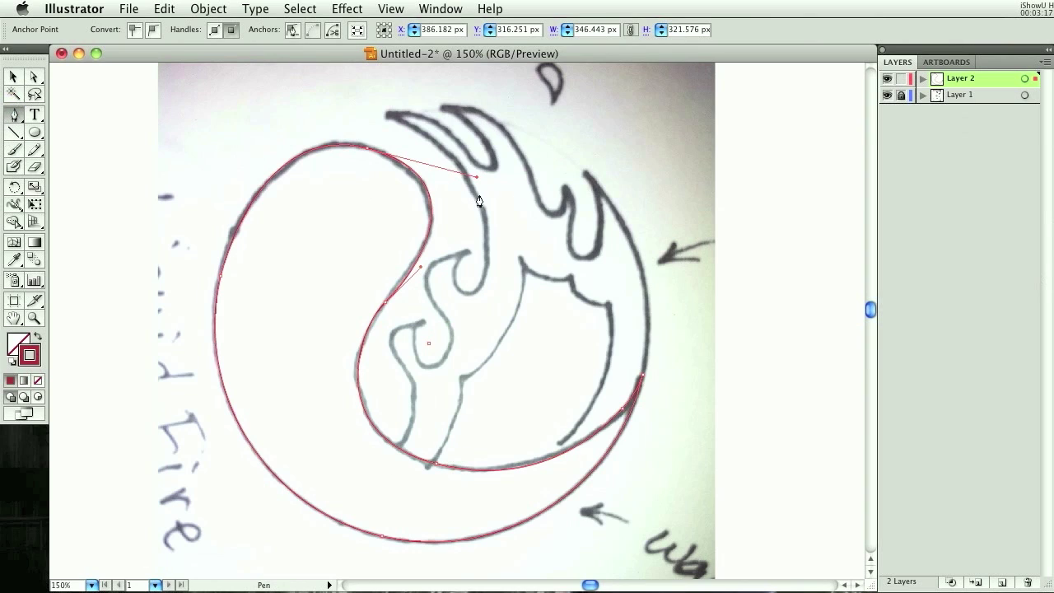
pyautogui.click(370, 434)
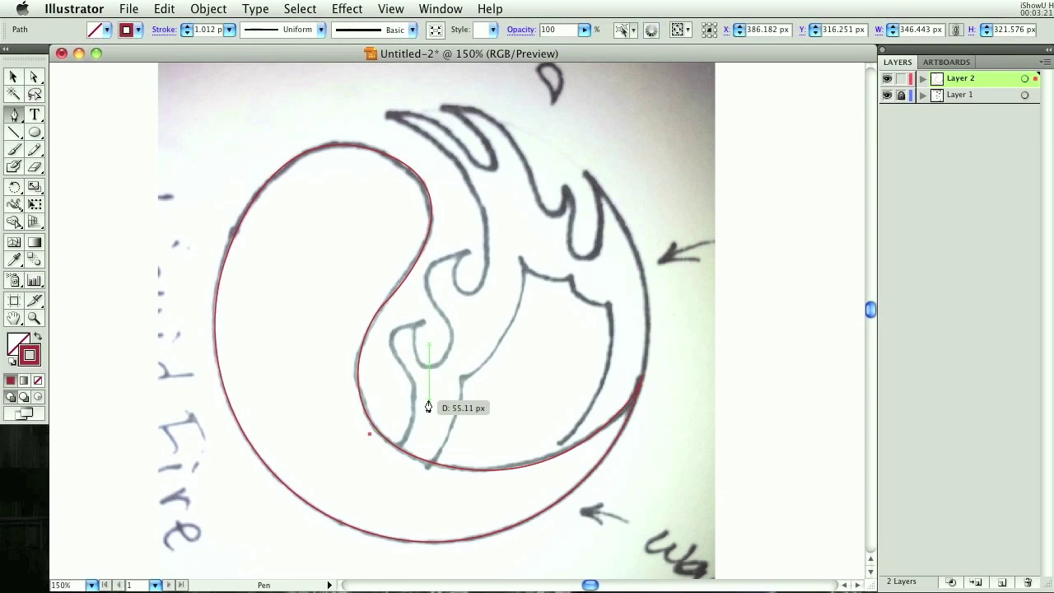
pyautogui.moveTo(410, 377); pyautogui.dragTo(449, 308)
pyautogui.press('super+z')
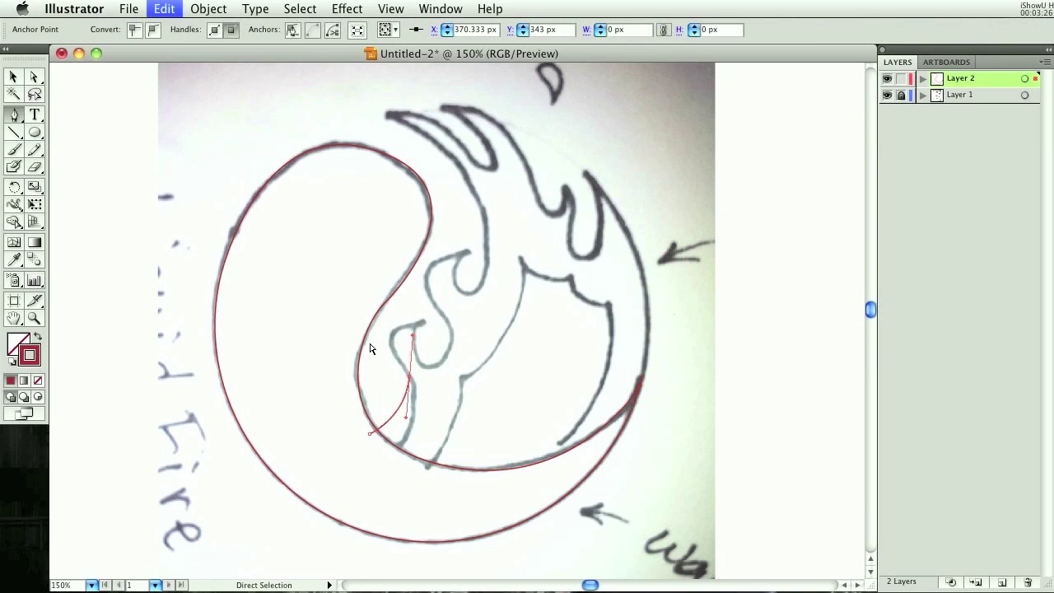
pyautogui.click(410, 382)
pyautogui.moveTo(422, 324)
pyautogui.mouseDown()
pyautogui.moveTo(443, 289)
pyautogui.moveTo(471, 308)
pyautogui.moveTo(424, 324)
pyautogui.mouseUp()
pyautogui.click(420, 328)
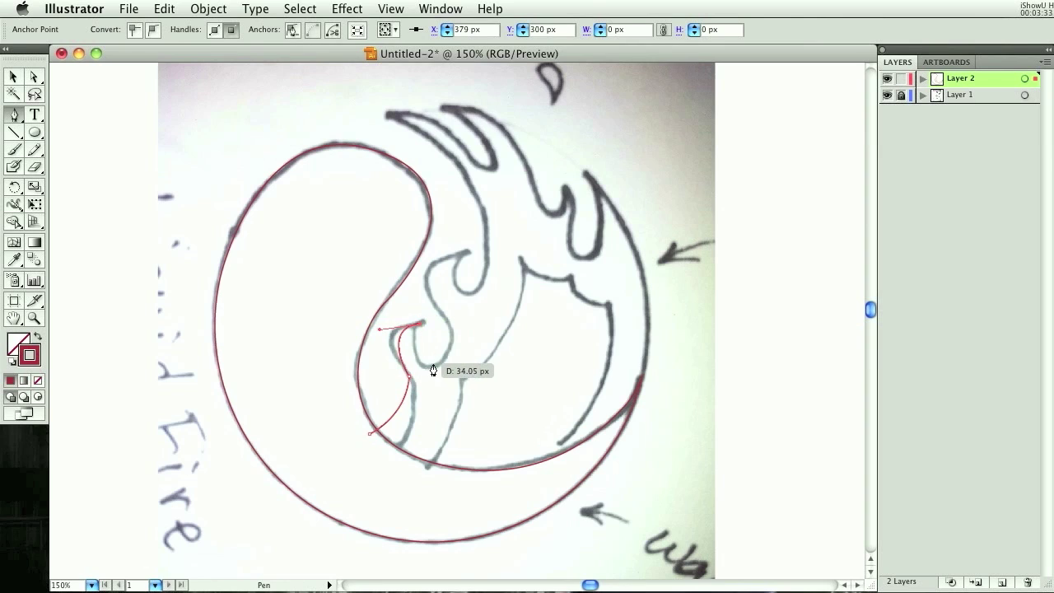
# Trace the small curl with curved anchors, shaping its bend and bottom
pyautogui.moveTo(433, 364)
pyautogui.mouseDown()
pyautogui.moveTo(466, 360)
pyautogui.moveTo(424, 363)
pyautogui.mouseUp()
pyautogui.press('super+z')
pyautogui.moveTo(467, 381); pyautogui.dragTo(460, 380)
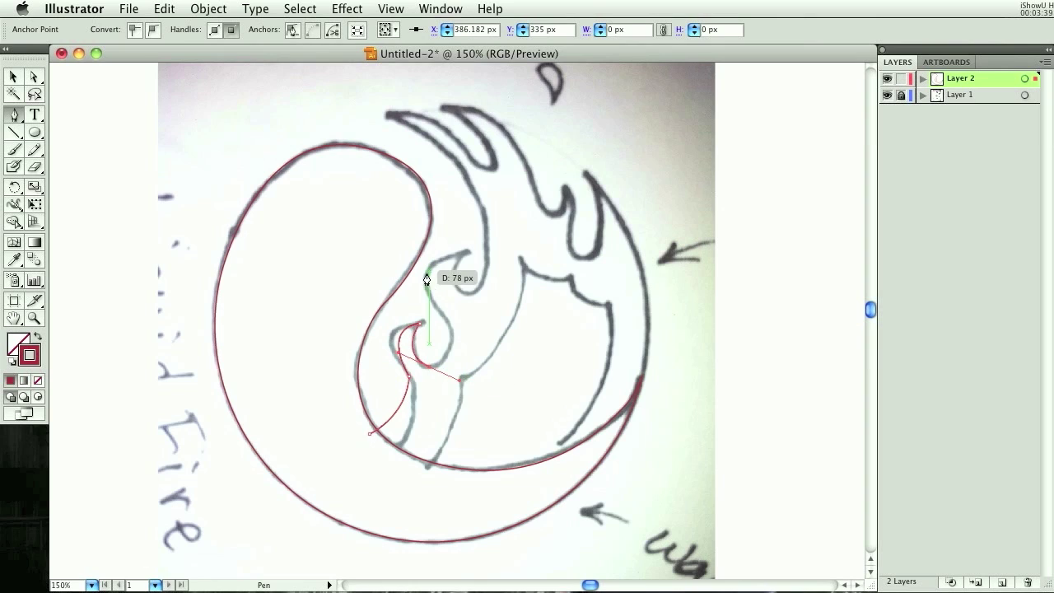
pyautogui.moveTo(437, 303); pyautogui.dragTo(399, 281)
pyautogui.press('super+z')
pyautogui.press('super+z')
pyautogui.moveTo(398, 353); pyautogui.dragTo(441, 318)
pyautogui.moveTo(442, 314); pyautogui.dragTo(423, 291)
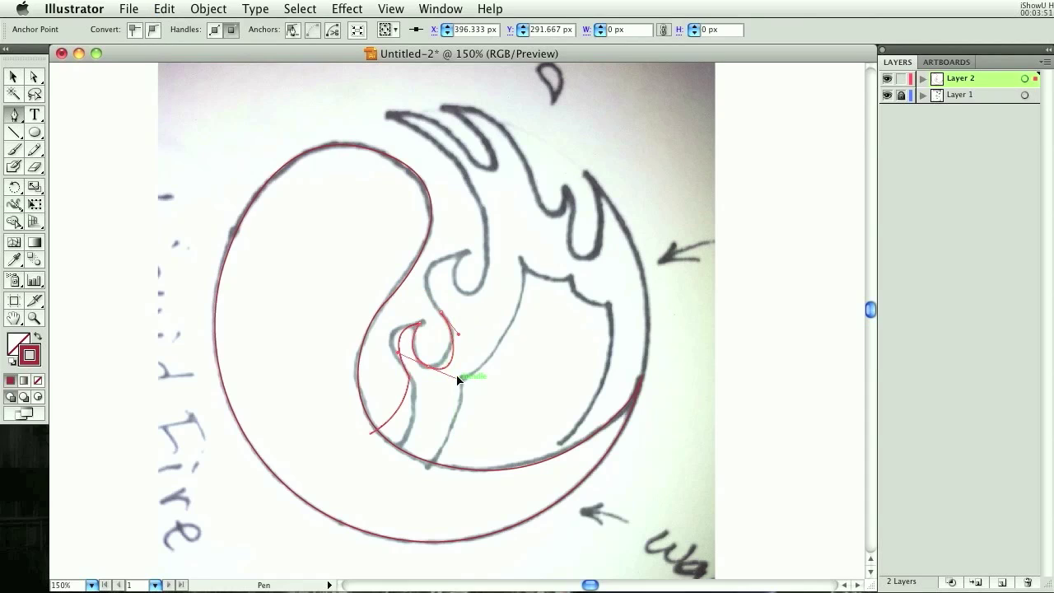
pyautogui.moveTo(461, 381)
pyautogui.mouseDown()
pyautogui.moveTo(458, 373)
pyautogui.moveTo(454, 394)
pyautogui.mouseUp()
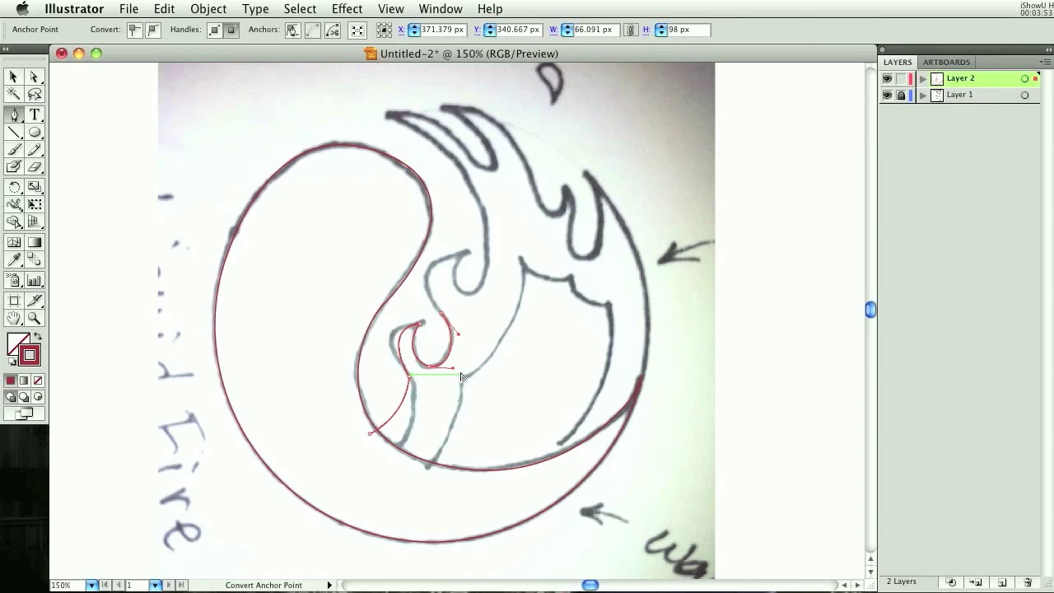
# Trace the upper wave and the left flame tongue up to its tip
pyautogui.moveTo(468, 251); pyautogui.dragTo(528, 244)
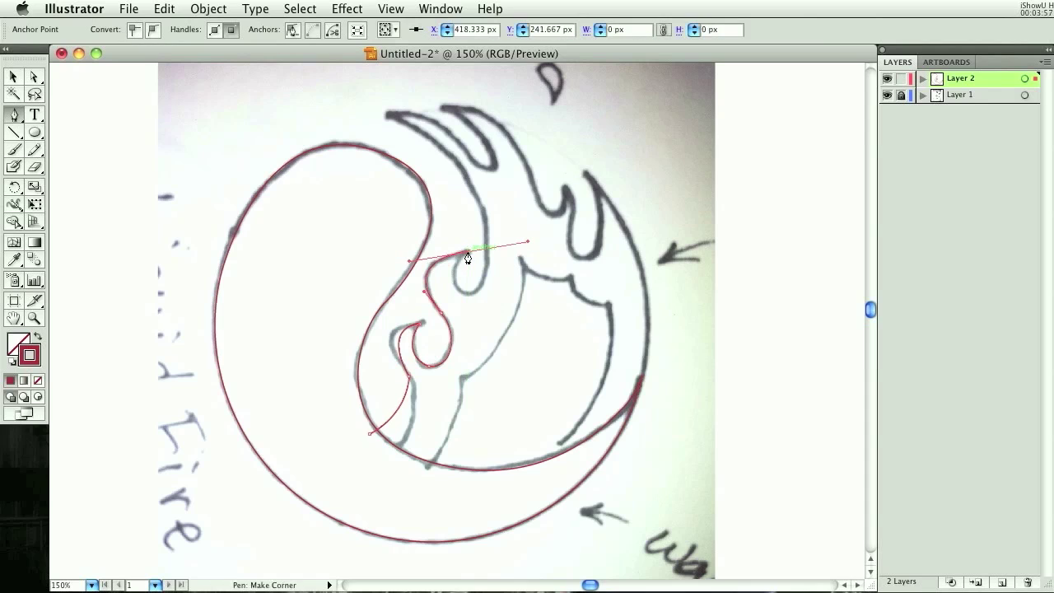
pyautogui.click(468, 258)
pyautogui.moveTo(472, 292); pyautogui.dragTo(493, 312)
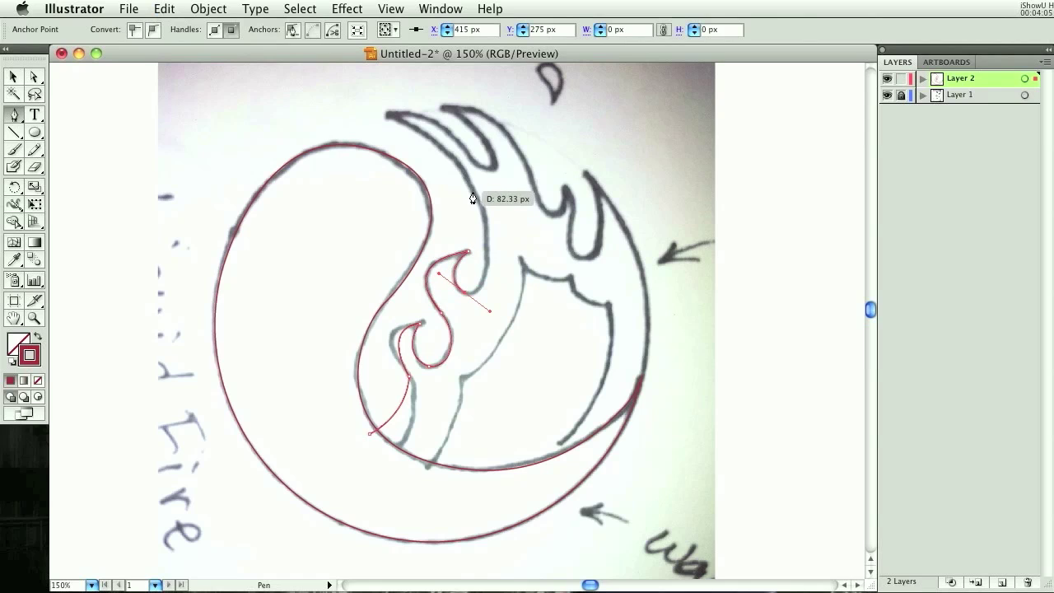
pyautogui.moveTo(474, 191); pyautogui.dragTo(447, 144)
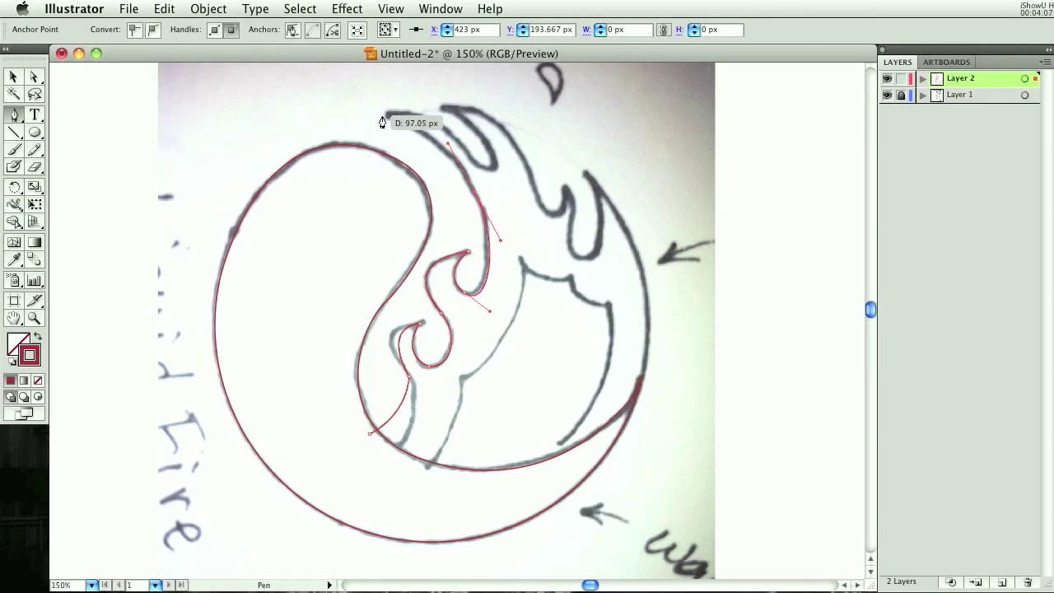
pyautogui.click(382, 116)
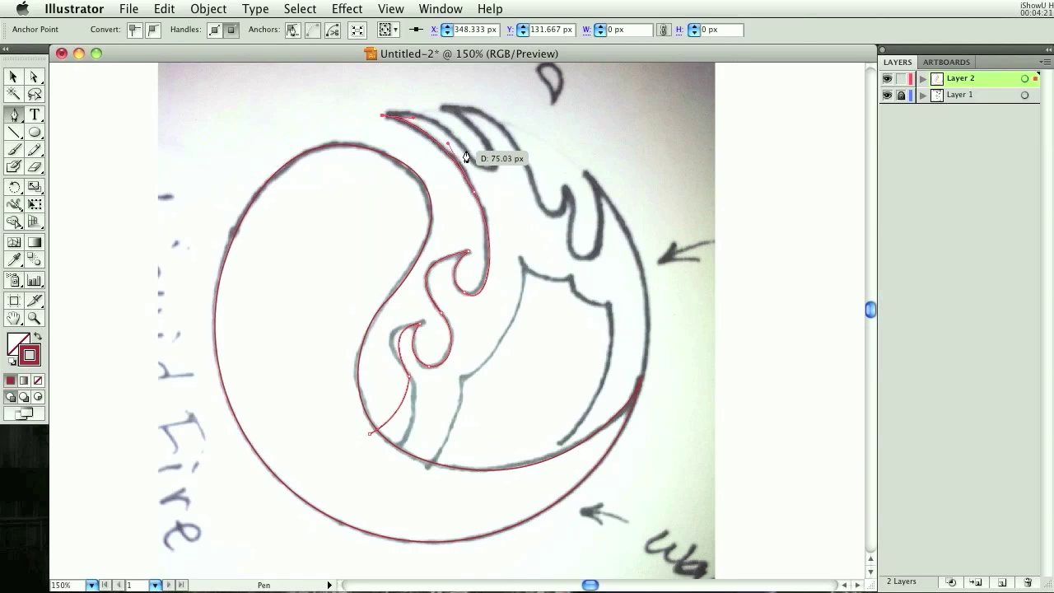
pyautogui.moveTo(460, 145); pyautogui.dragTo(505, 195)
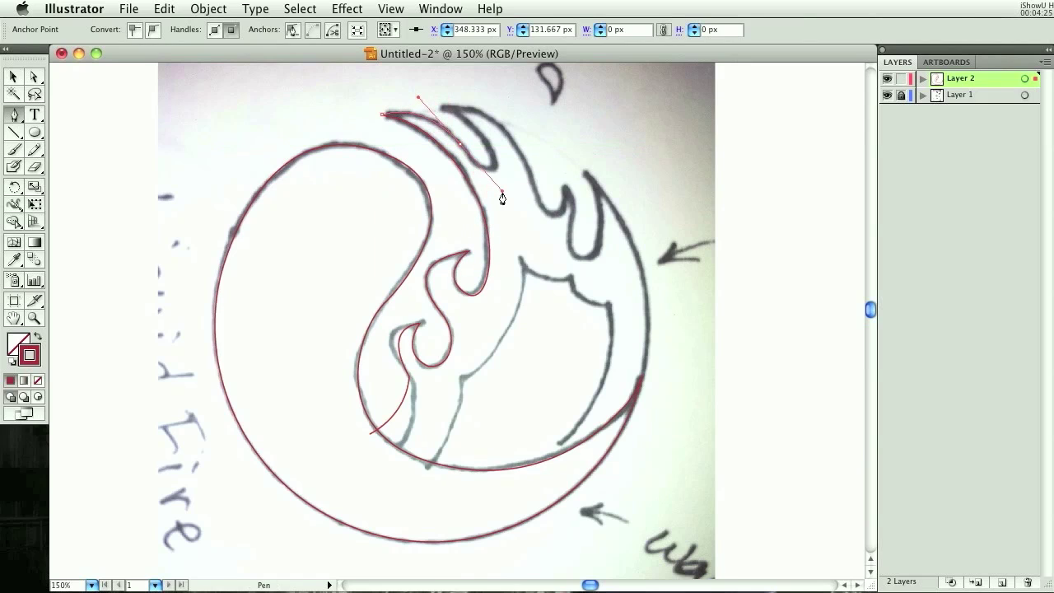
pyautogui.click(492, 170)
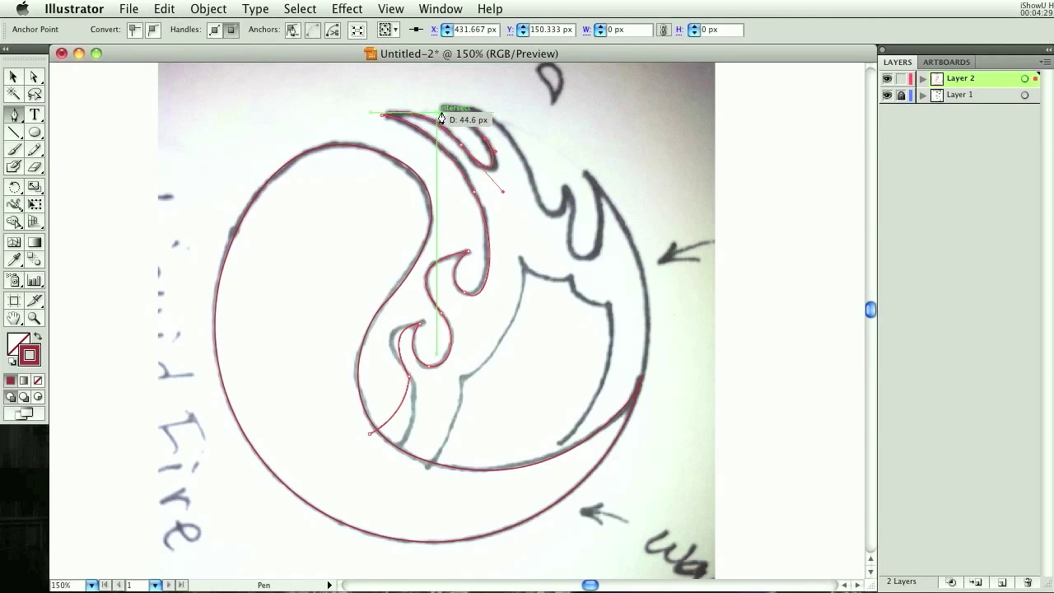
# Trace the tallest flame tip, the notch and the right flame tongue
pyautogui.moveTo(445, 114); pyautogui.dragTo(434, 112)
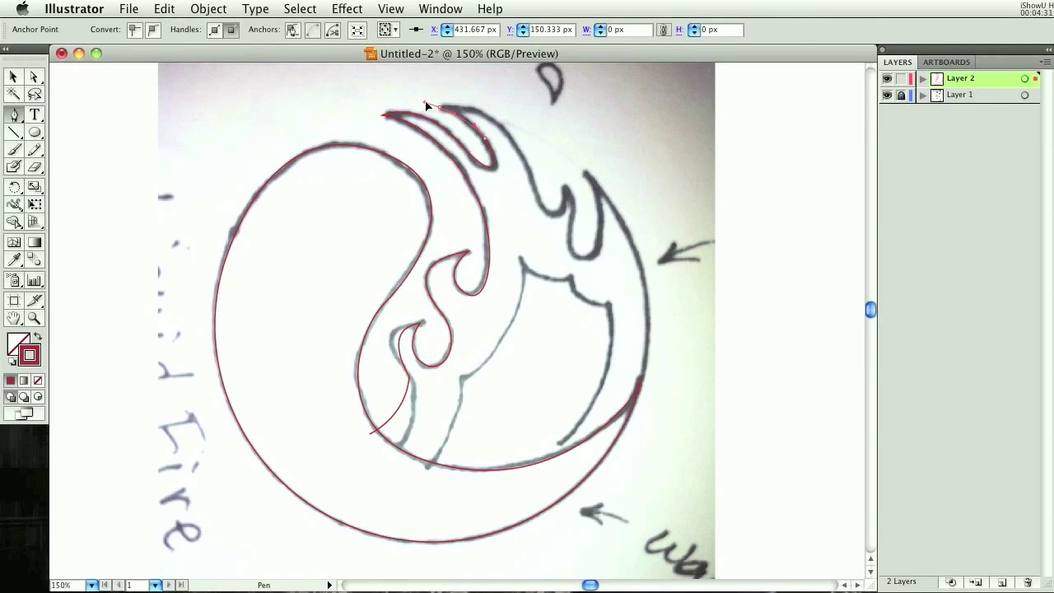
pyautogui.moveTo(421, 108); pyautogui.dragTo(569, 279)
pyautogui.moveTo(563, 188); pyautogui.dragTo(559, 170)
pyautogui.moveTo(568, 275); pyautogui.dragTo(571, 249)
pyautogui.moveTo(570, 245); pyautogui.dragTo(534, 108)
pyautogui.moveTo(570, 246); pyautogui.dragTo(578, 278)
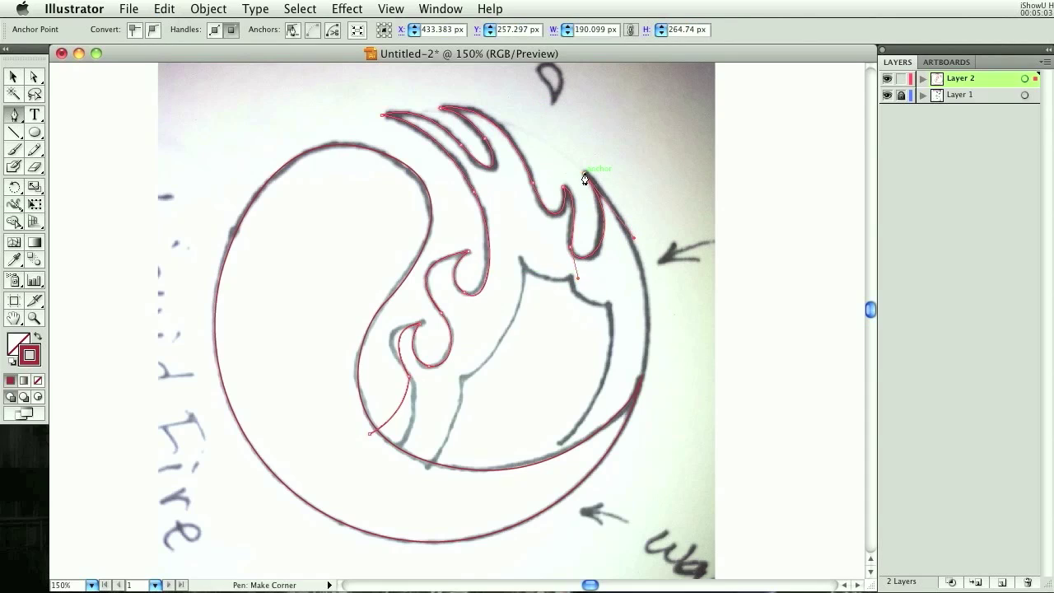
# Curve the flame's right edge down and along the crescent, closing the outline at its start
pyautogui.click(639, 383)
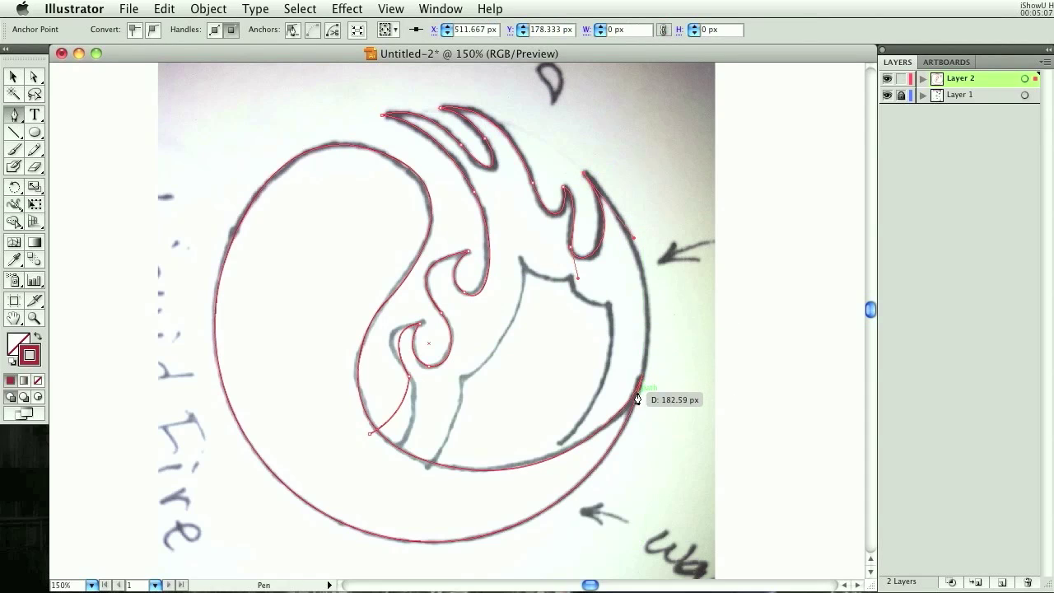
pyautogui.moveTo(638, 397); pyautogui.dragTo(600, 544)
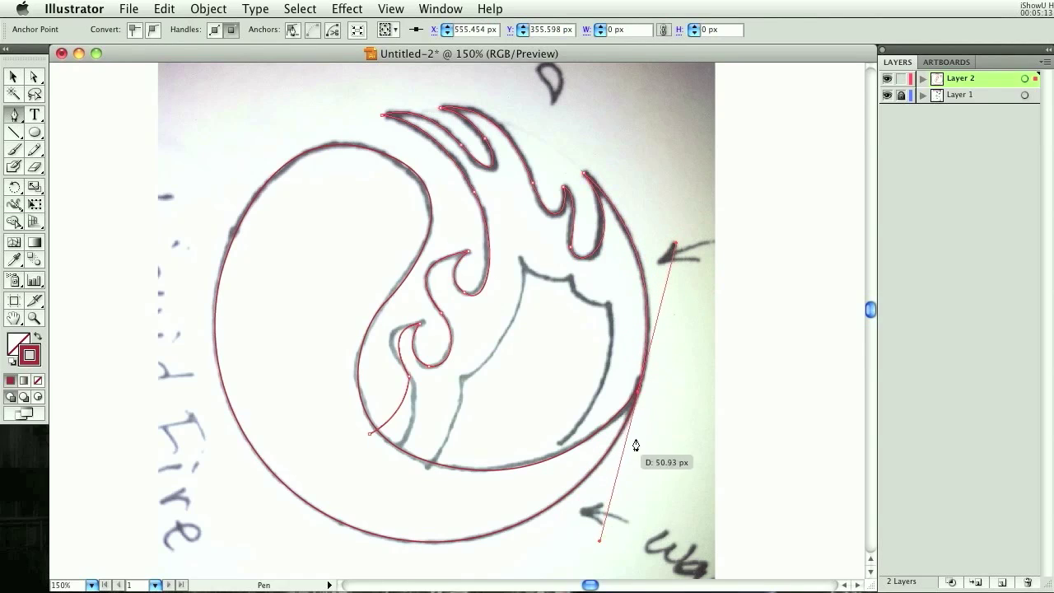
pyautogui.click(640, 397)
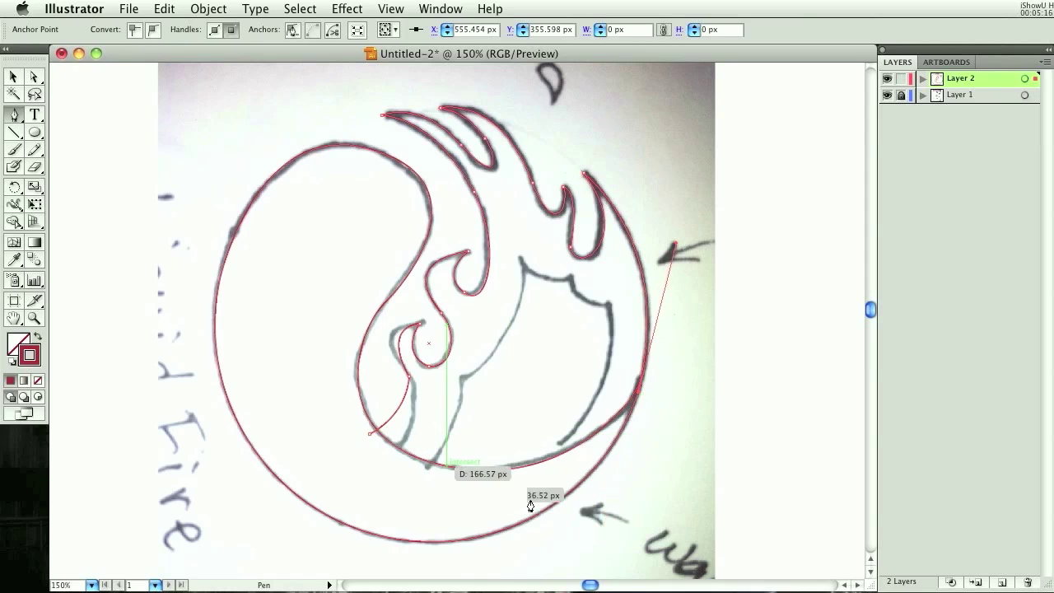
pyautogui.moveTo(428, 475); pyautogui.dragTo(247, 457)
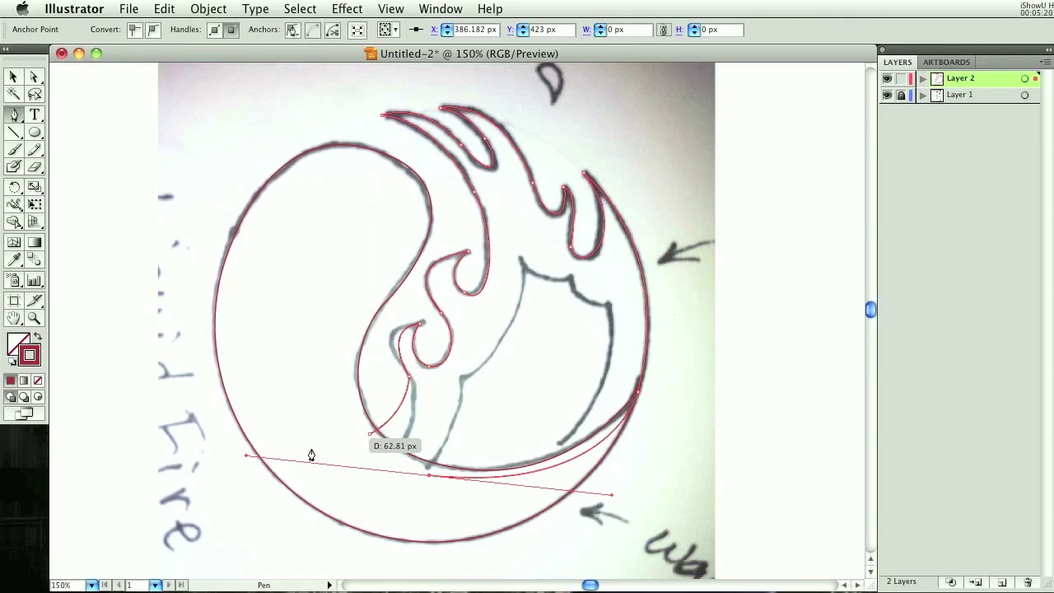
pyautogui.moveTo(370, 434); pyautogui.dragTo(365, 446)
# Finish drawing, deselect the flame path, and hide the scanned sketch layer
pyautogui.press('v')
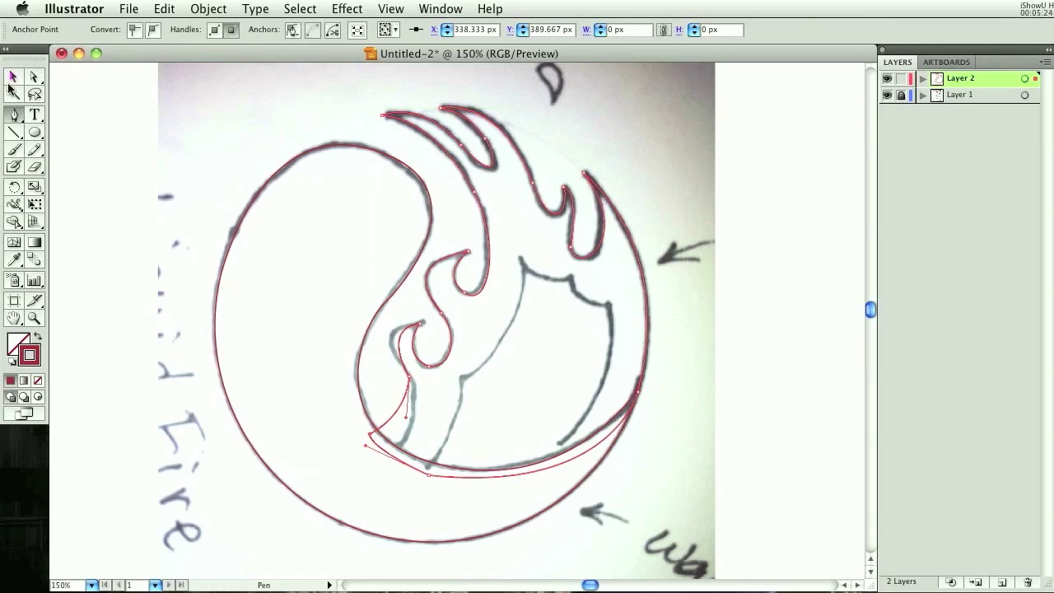
pyautogui.click(766, 195)
pyautogui.click(888, 94)
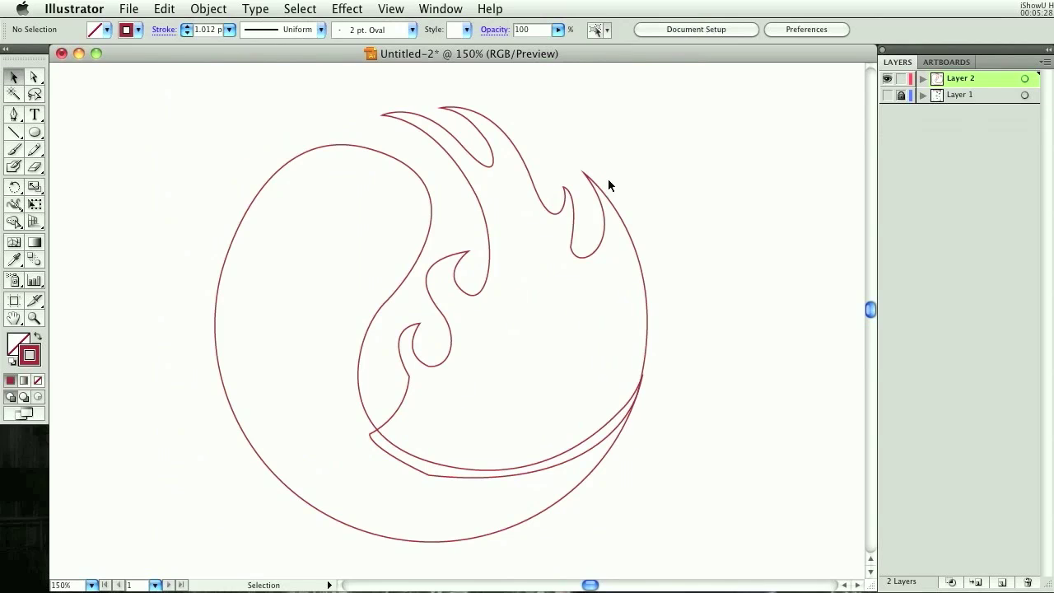
# Nudge the anchor inside the right flame tongue to round its dip
pyautogui.click(572, 247)
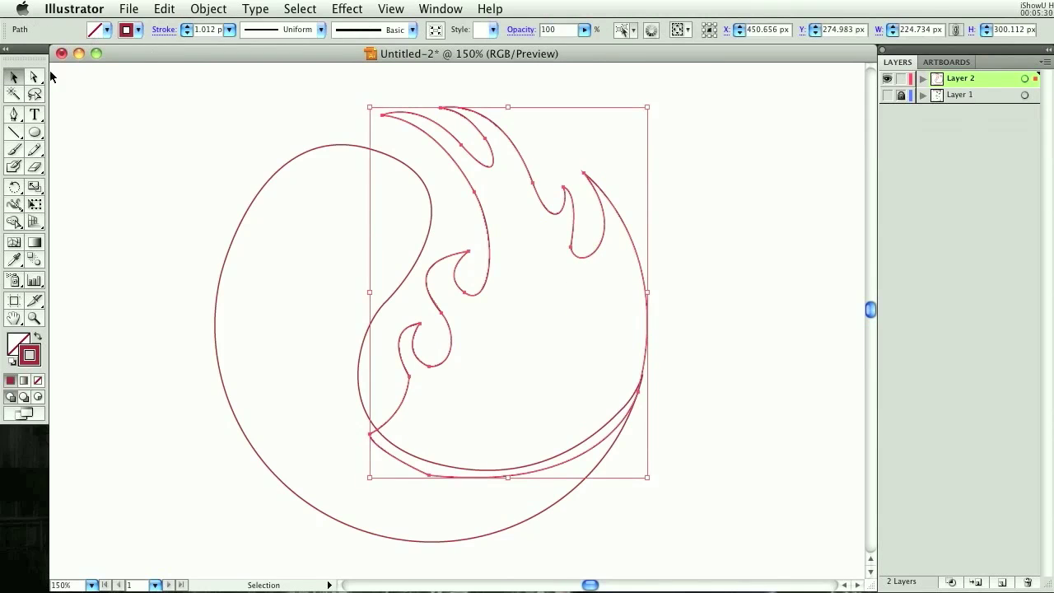
pyautogui.click(34, 76)
pyautogui.click(570, 248)
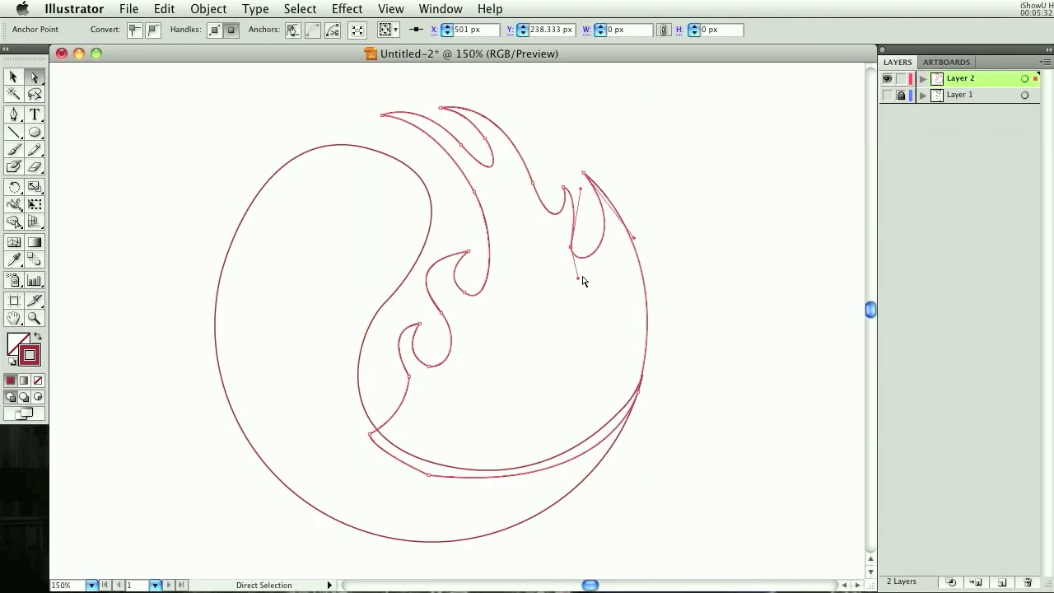
pyautogui.moveTo(579, 281); pyautogui.dragTo(578, 278)
pyautogui.press('Right')
pyautogui.press('Right')
pyautogui.press('Down')
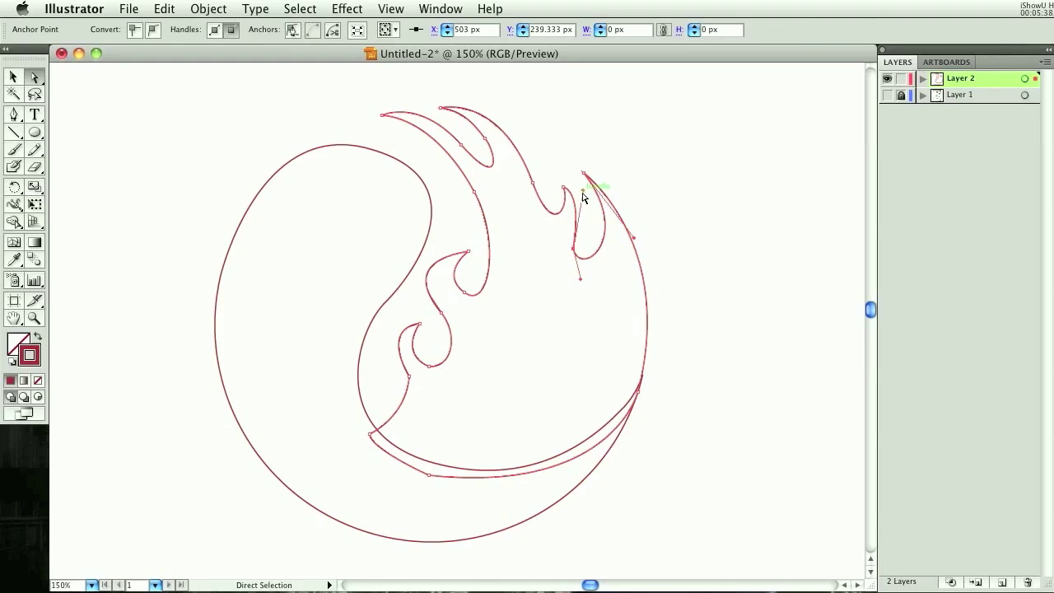
pyautogui.click(733, 278)
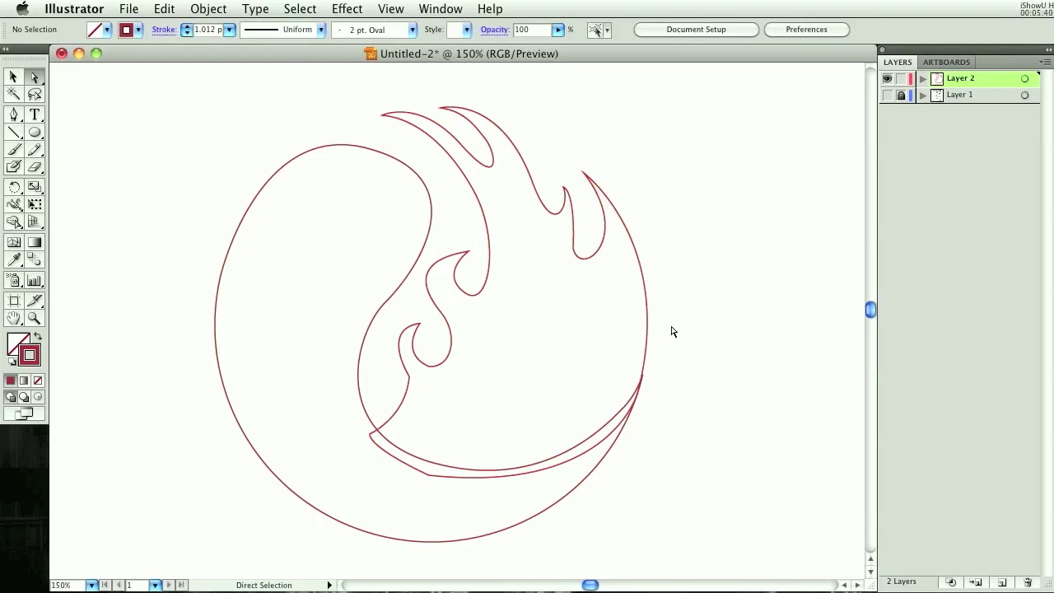
pyautogui.moveTo(588, 257); pyautogui.dragTo(589, 276)
pyautogui.click(676, 377)
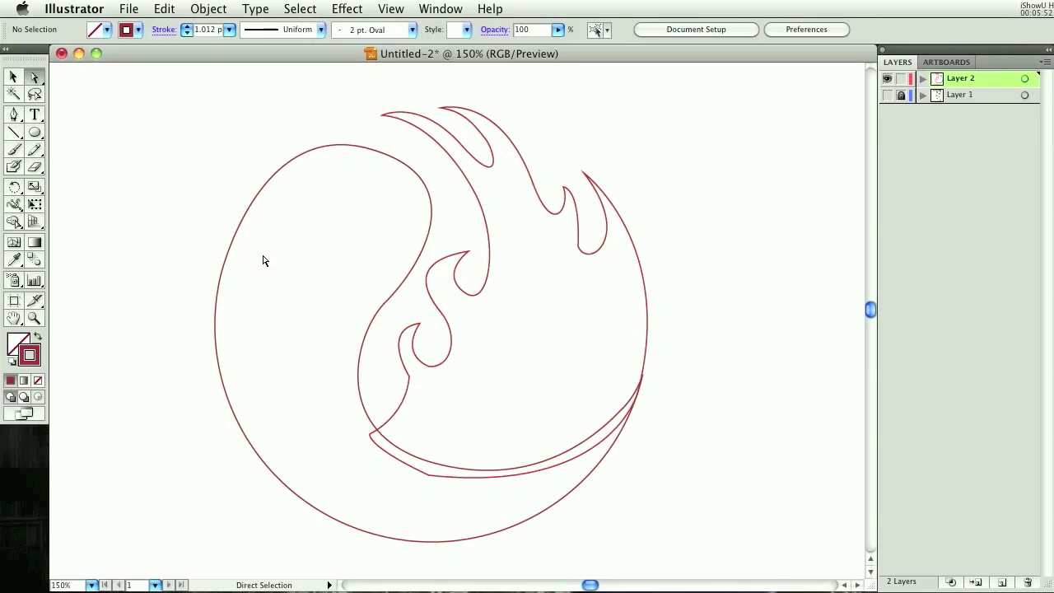
# Select the outer swirl path and dock the colour and gradient panels
pyautogui.click(13, 76)
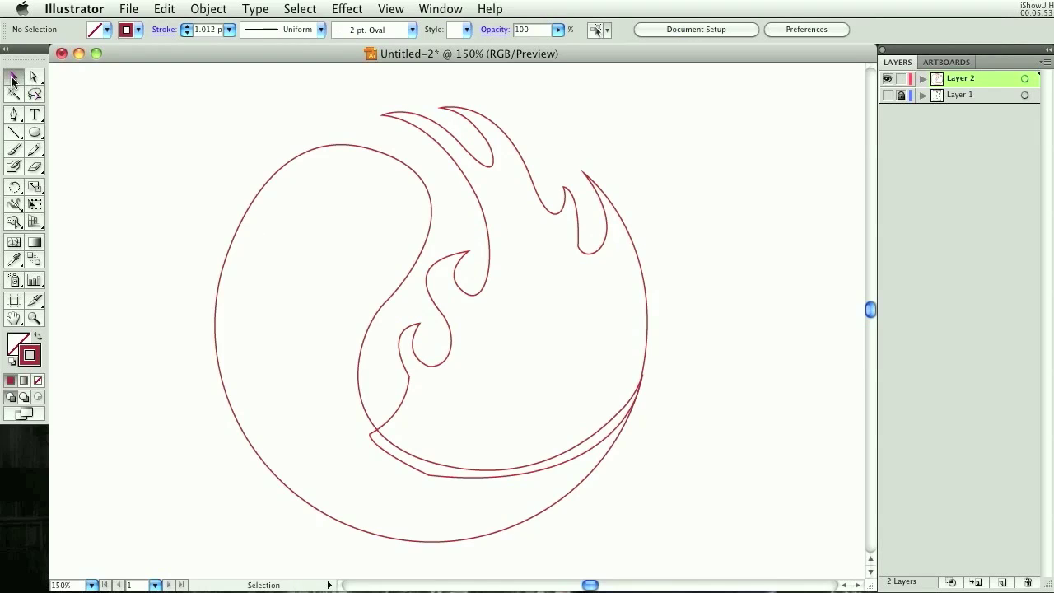
pyautogui.click(392, 158)
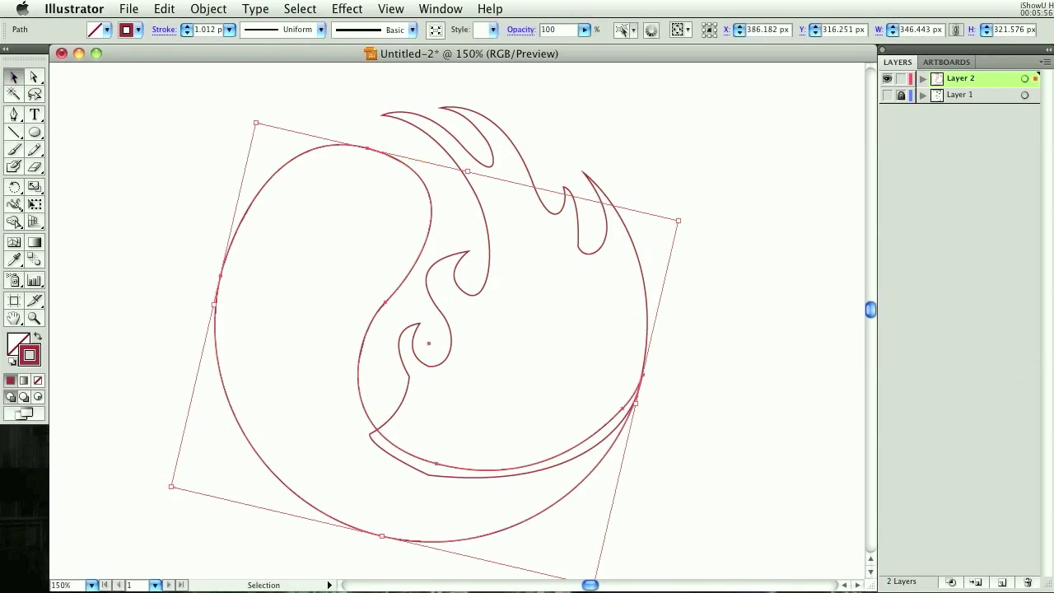
pyautogui.moveTo(1048, 313)
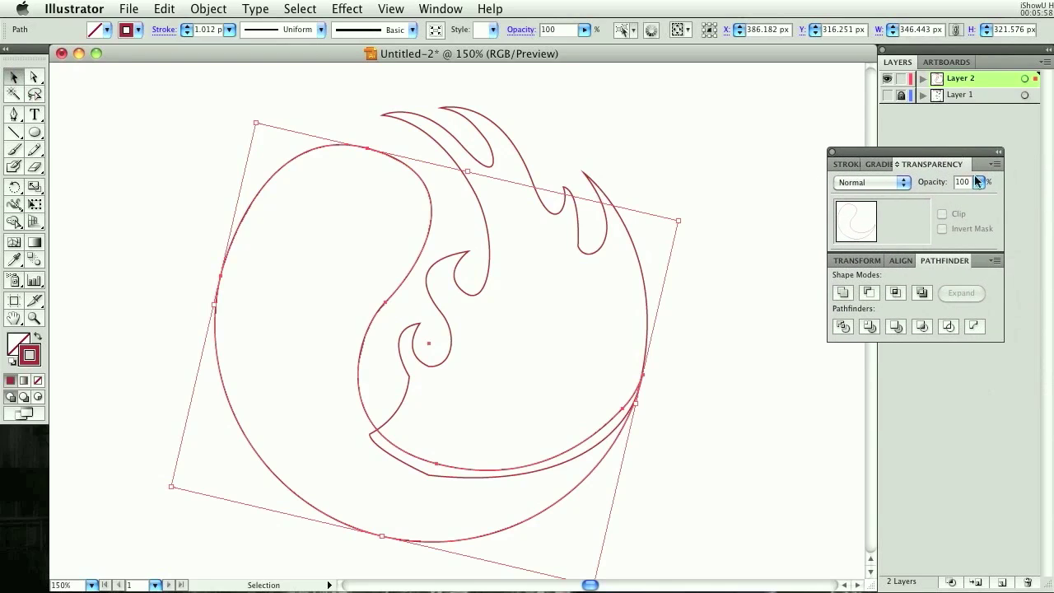
pyautogui.moveTo(1009, 392); pyautogui.dragTo(965, 349)
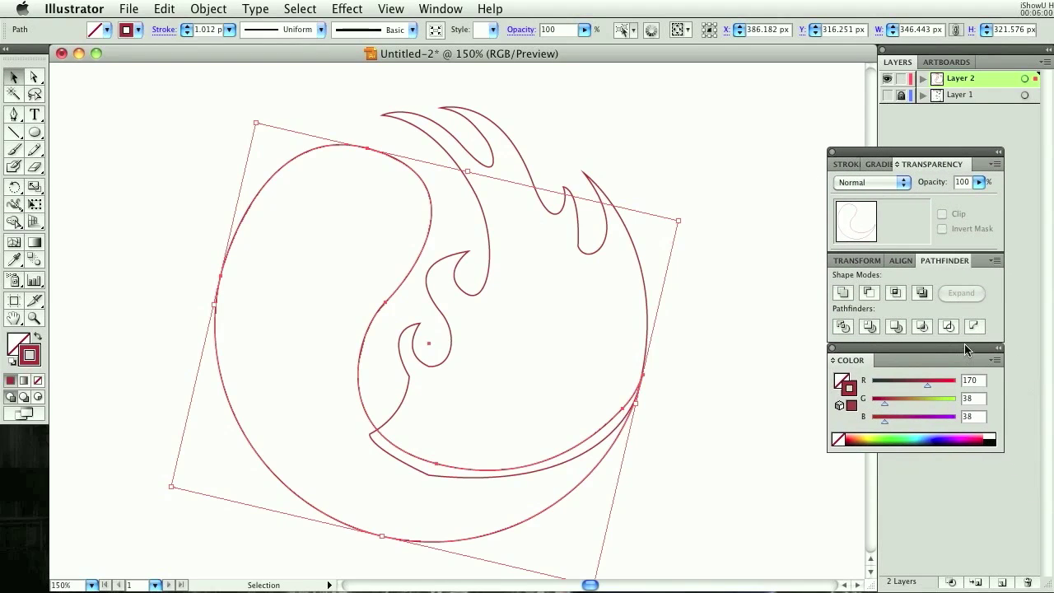
pyautogui.click(876, 165)
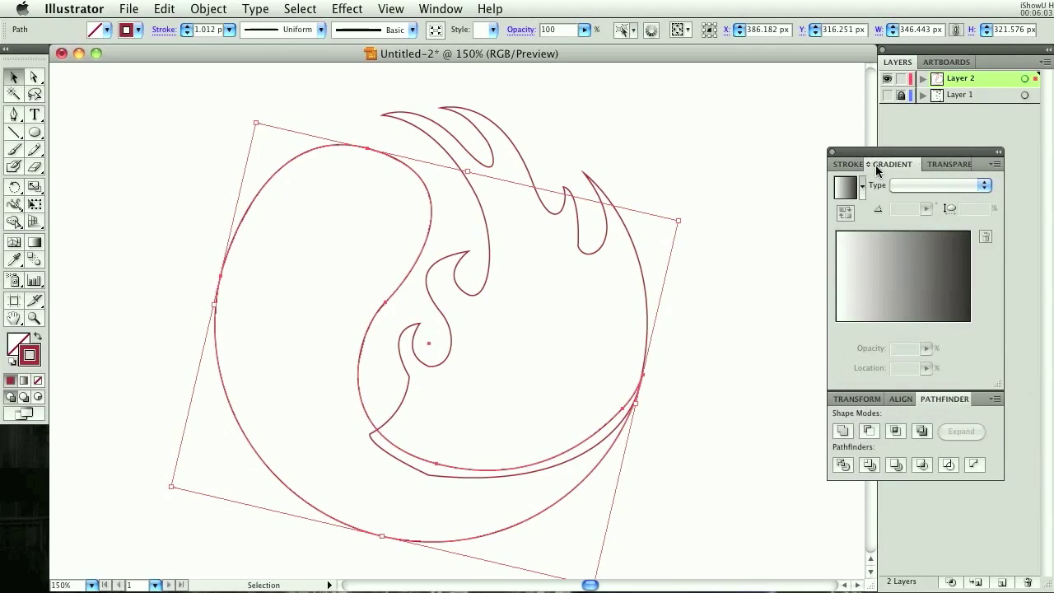
# Set the swirl's stroke colour to dark teal #127991 in the Color Picker
pyautogui.doubleClick(22, 358)
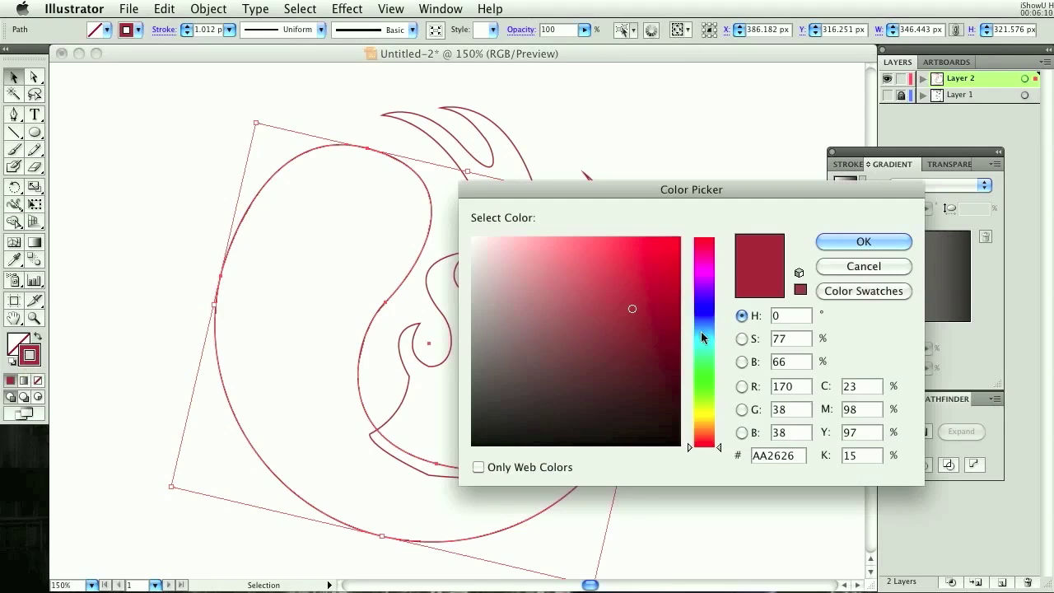
pyautogui.moveTo(701, 331); pyautogui.dragTo(704, 334)
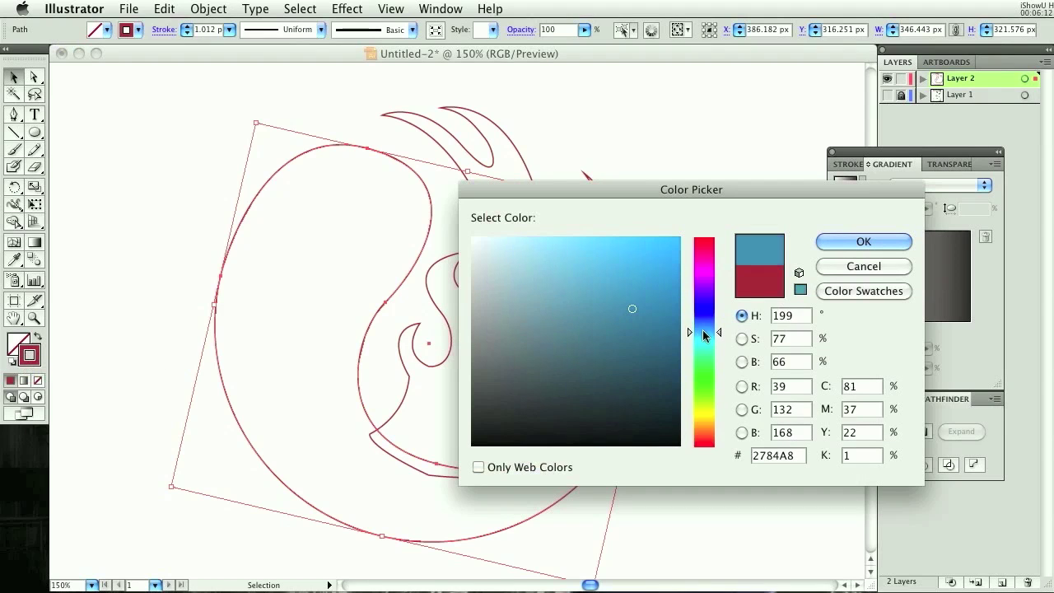
pyautogui.moveTo(593, 308); pyautogui.dragTo(624, 321)
pyautogui.moveTo(709, 327)
pyautogui.mouseDown()
pyautogui.moveTo(709, 318)
pyautogui.moveTo(709, 336)
pyautogui.mouseUp()
pyautogui.moveTo(623, 319); pyautogui.dragTo(633, 264)
pyautogui.click(656, 328)
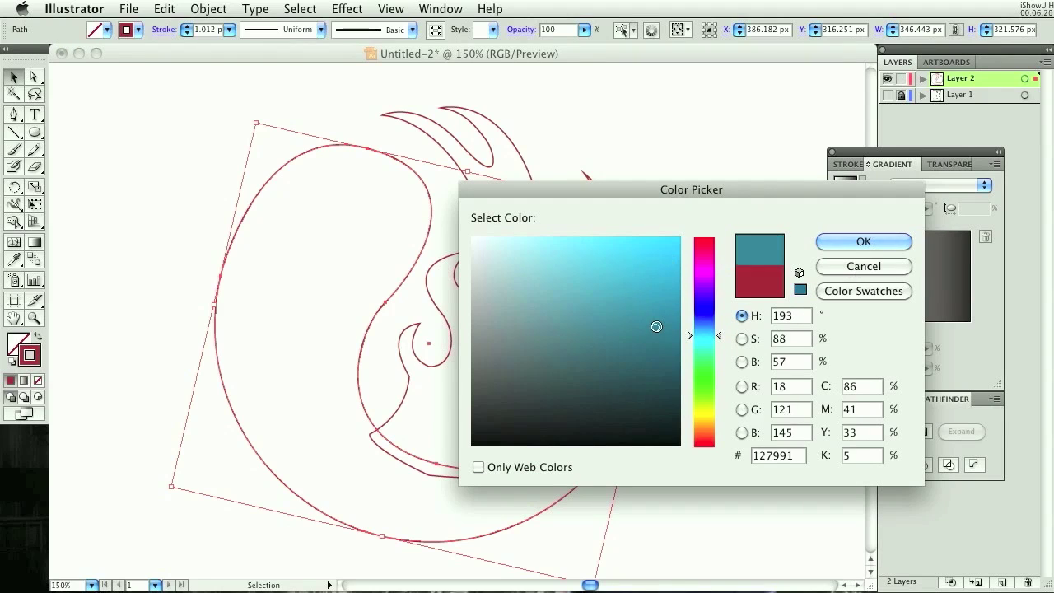
pyautogui.moveTo(704, 333); pyautogui.dragTo(704, 326)
pyautogui.click(863, 241)
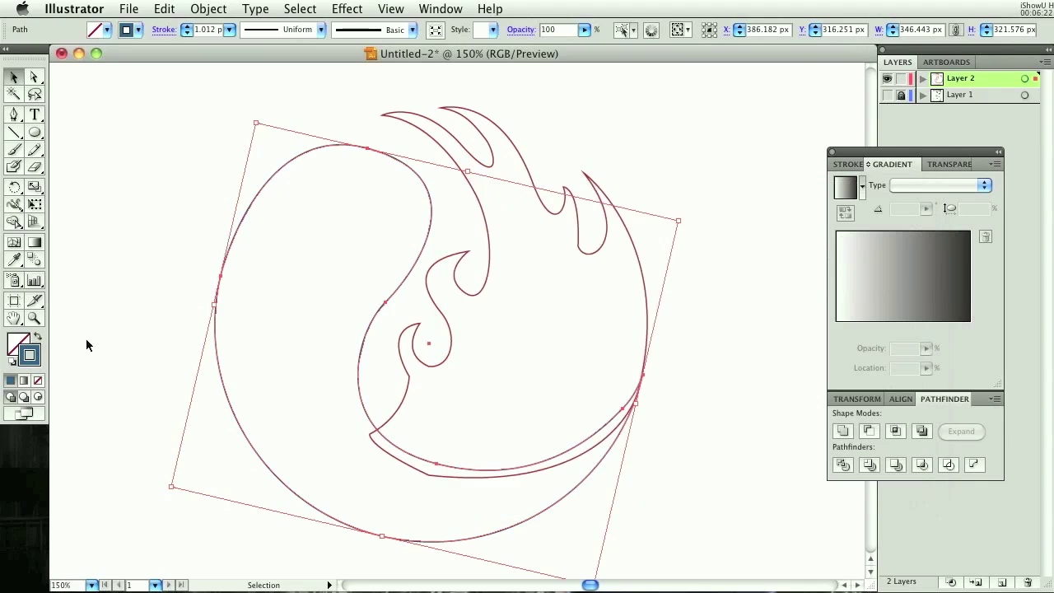
# Give the swirl's fill a gradient and rearrange the panels to show the colour controls
pyautogui.click(18, 342)
pyautogui.click(24, 381)
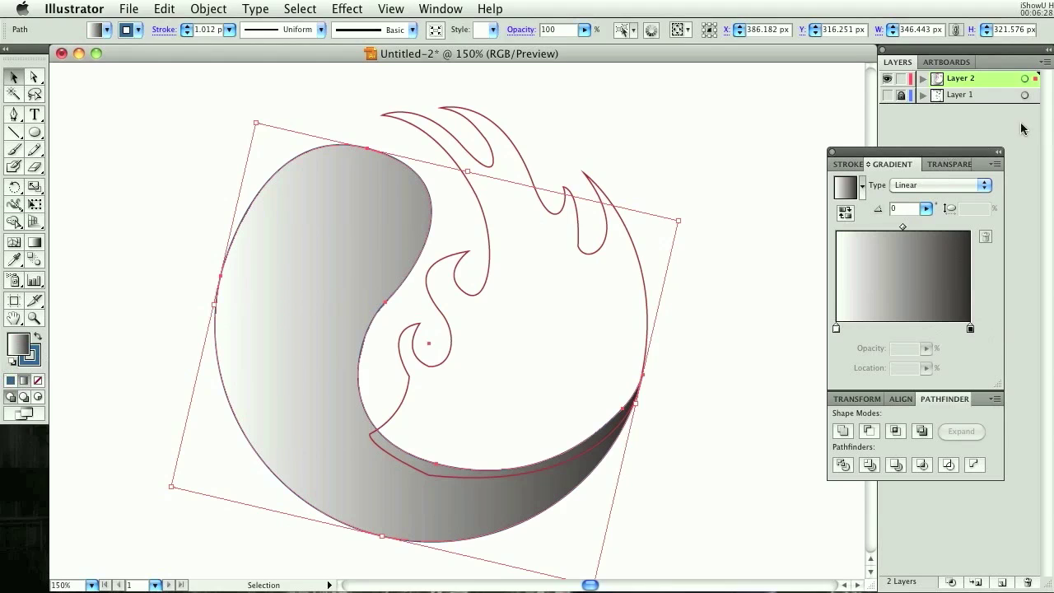
pyautogui.moveTo(917, 152); pyautogui.dragTo(831, 85)
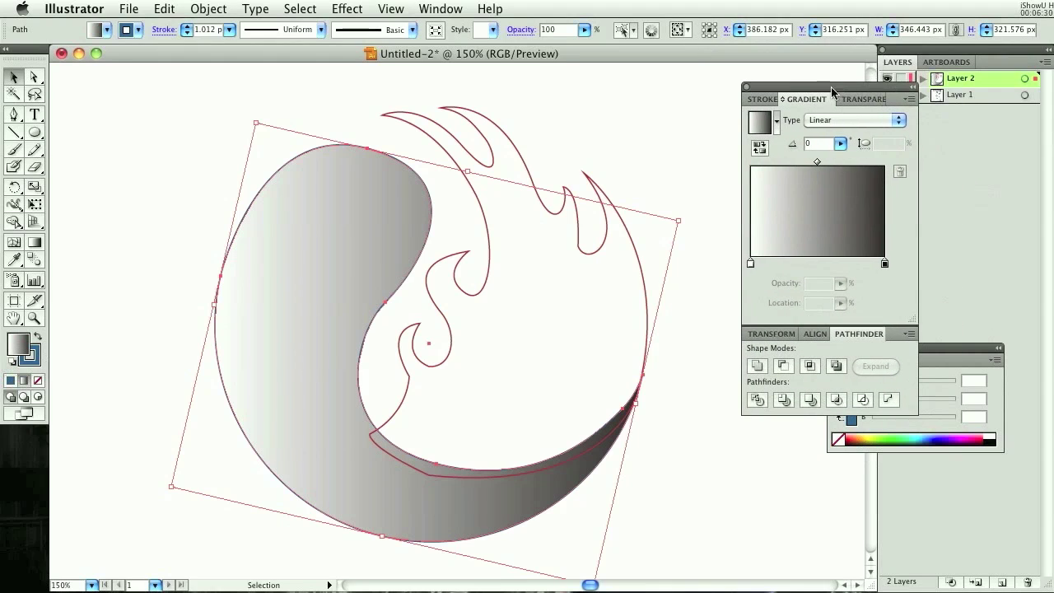
pyautogui.moveTo(947, 347); pyautogui.dragTo(868, 421)
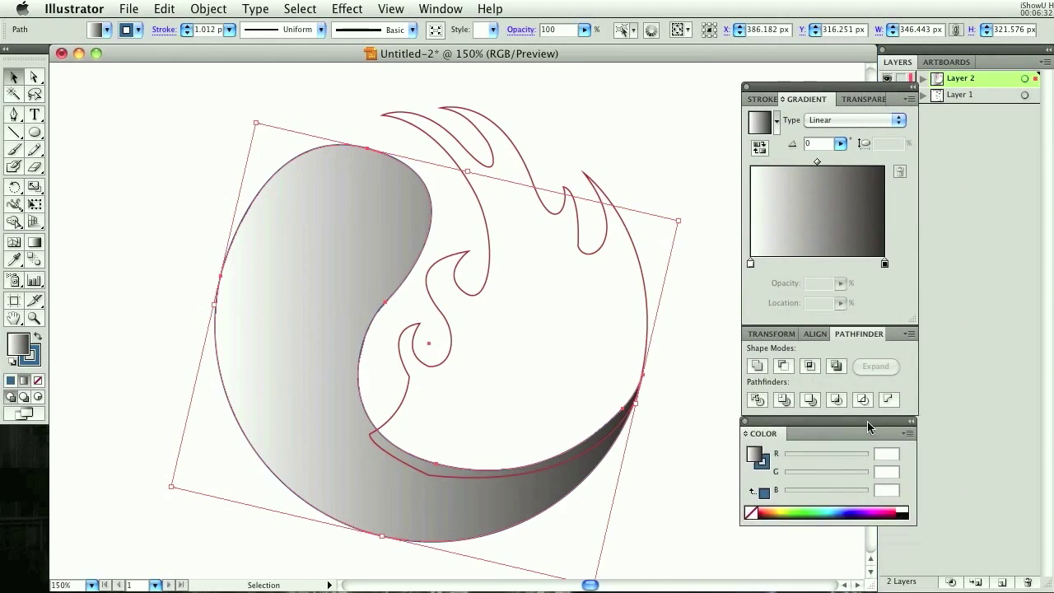
# Set the gradient stops in RGB to light blue at the start and deeper blue at the end
pyautogui.click(754, 263)
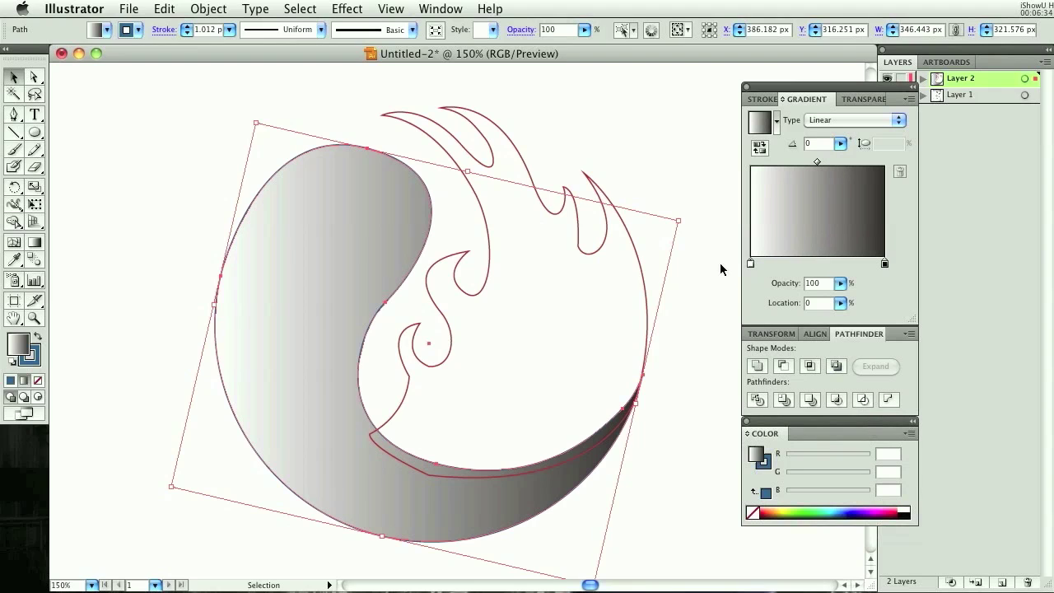
pyautogui.click(910, 434)
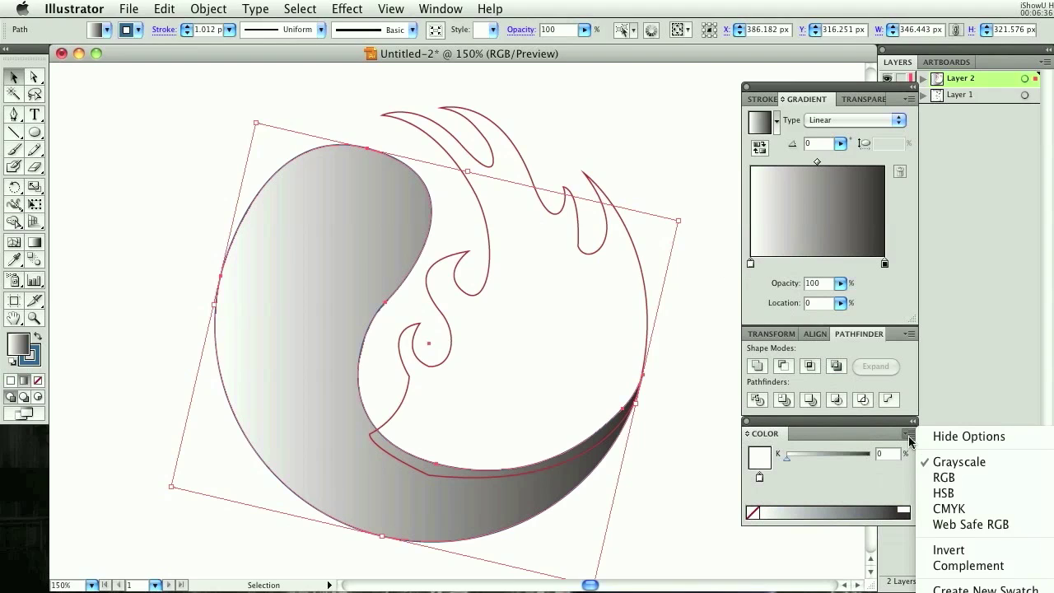
pyautogui.click(958, 478)
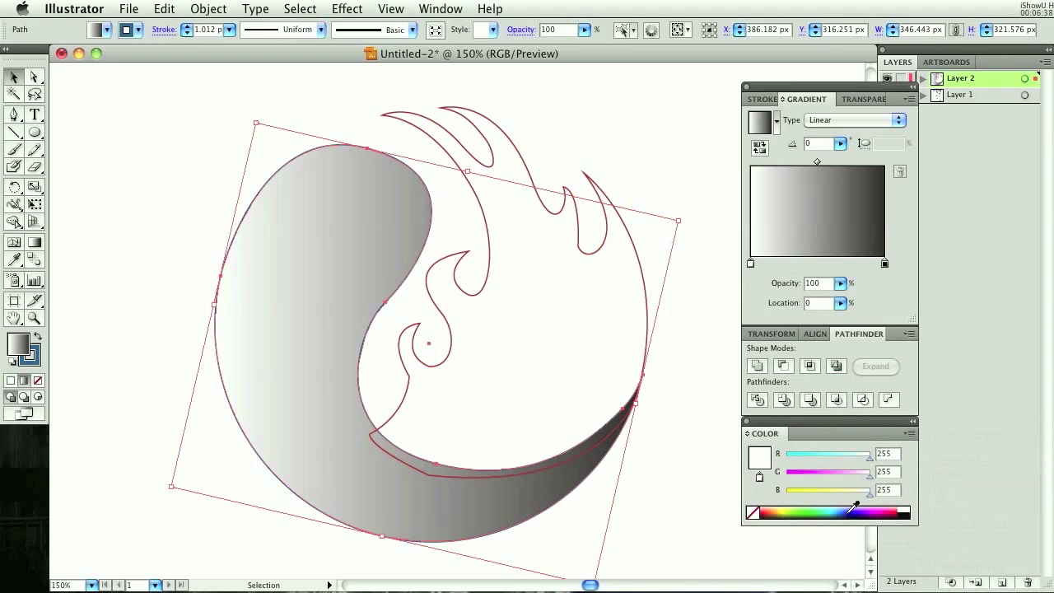
pyautogui.moveTo(854, 506); pyautogui.dragTo(844, 503)
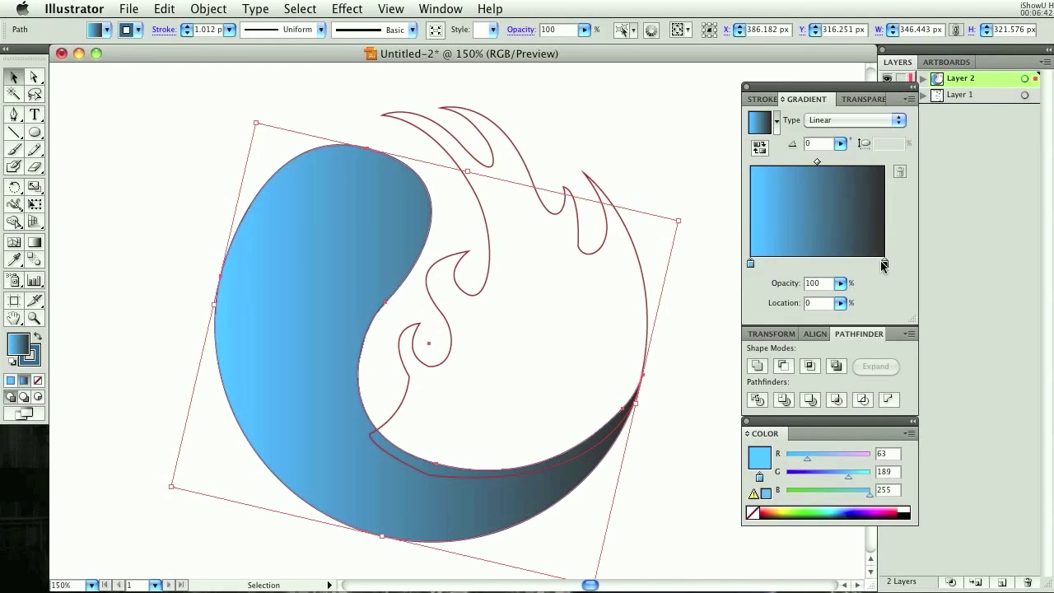
pyautogui.moveTo(884, 264)
pyautogui.mouseDown()
pyautogui.moveTo(865, 264)
pyautogui.moveTo(885, 264)
pyautogui.mouseUp()
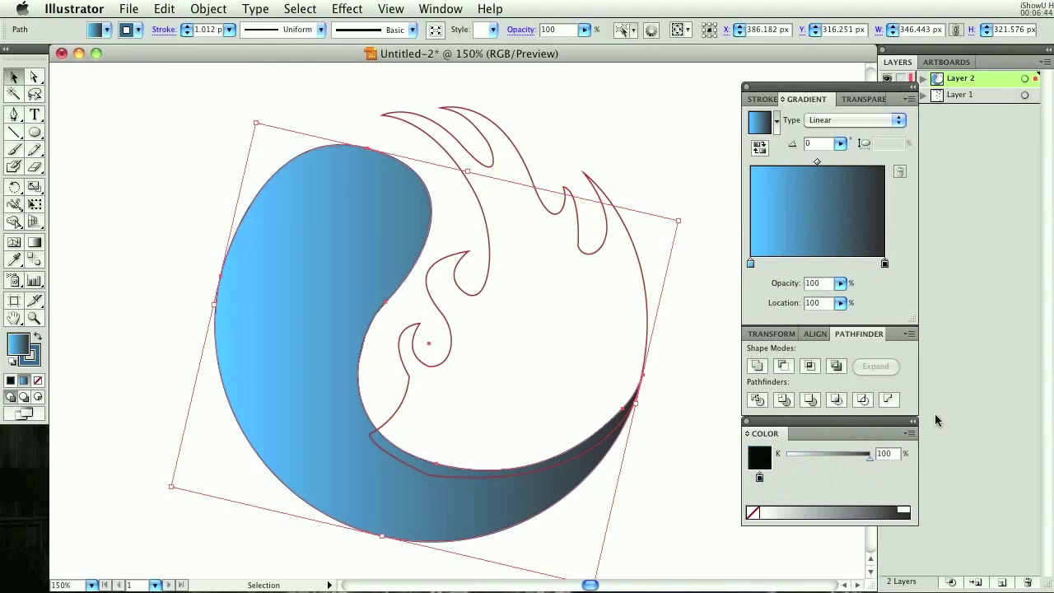
pyautogui.click(910, 433)
pyautogui.click(947, 479)
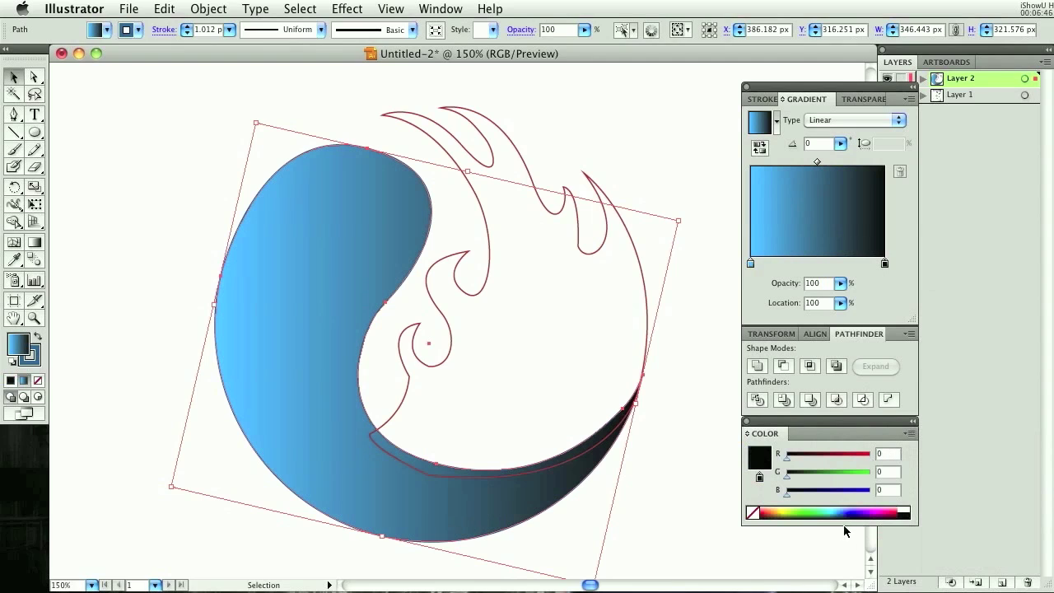
pyautogui.moveTo(845, 510); pyautogui.dragTo(844, 510)
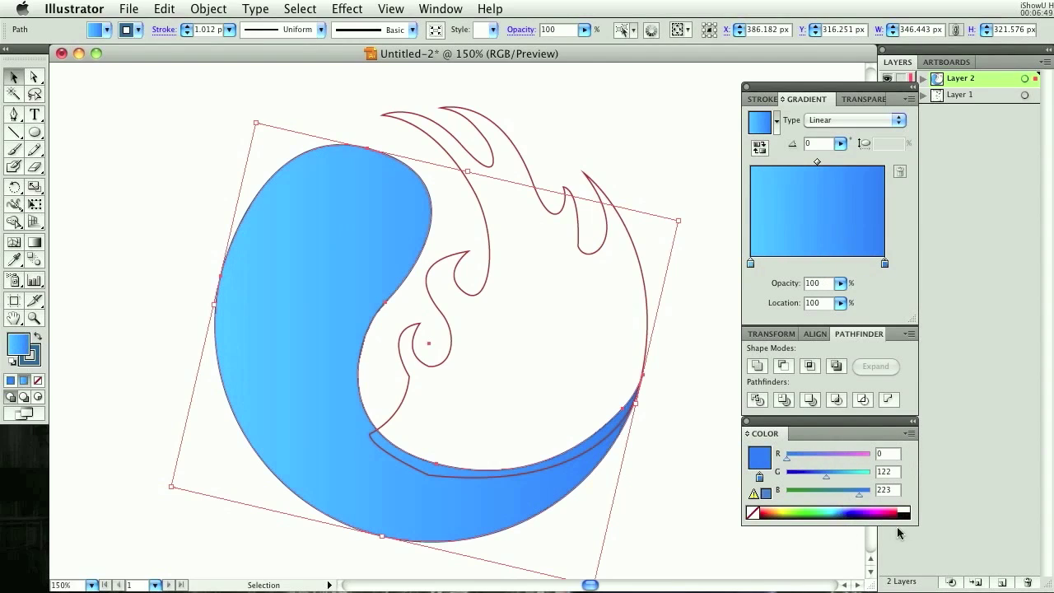
# Angle the swirl's blue gradient diagonally toward the lower left, about -130.84°
pyautogui.click(33, 243)
pyautogui.moveTo(248, 480); pyautogui.dragTo(383, 323)
pyautogui.moveTo(429, 402); pyautogui.dragTo(332, 536)
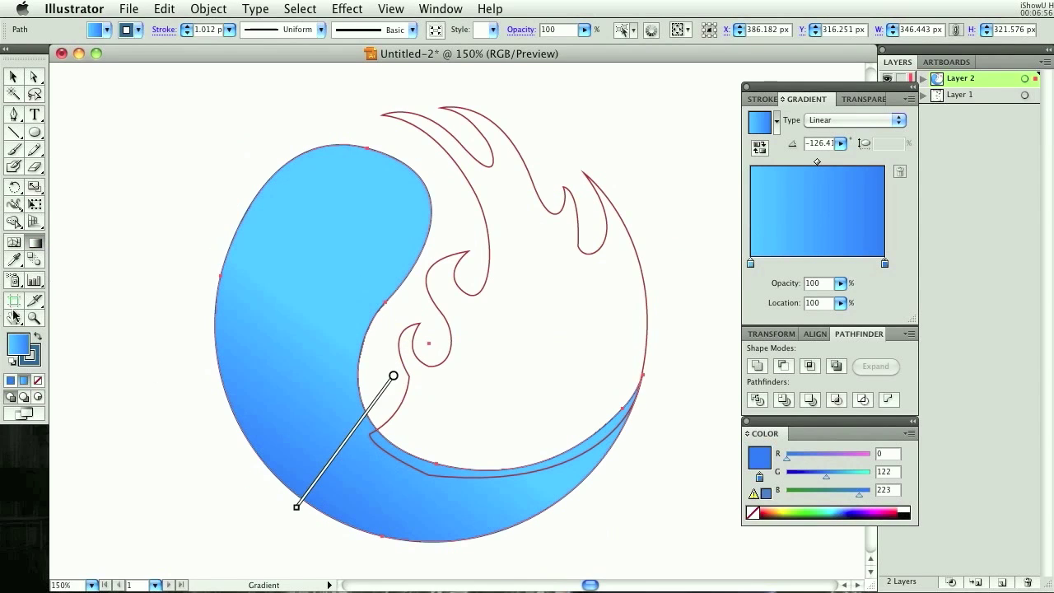
pyautogui.moveTo(390, 313); pyautogui.dragTo(311, 511)
pyautogui.moveTo(381, 362); pyautogui.dragTo(267, 443)
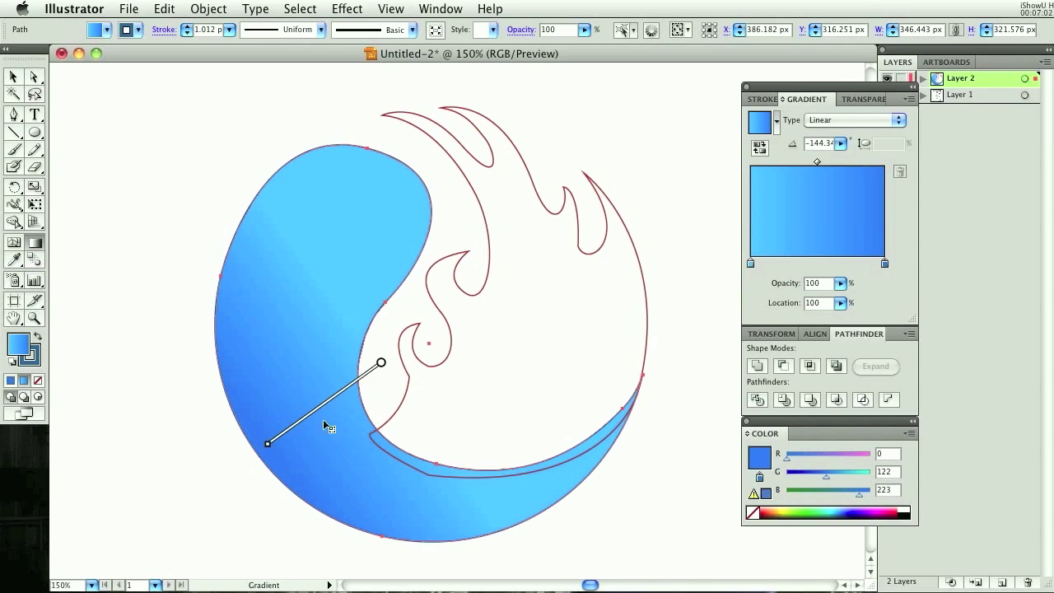
pyautogui.moveTo(328, 426); pyautogui.dragTo(233, 436)
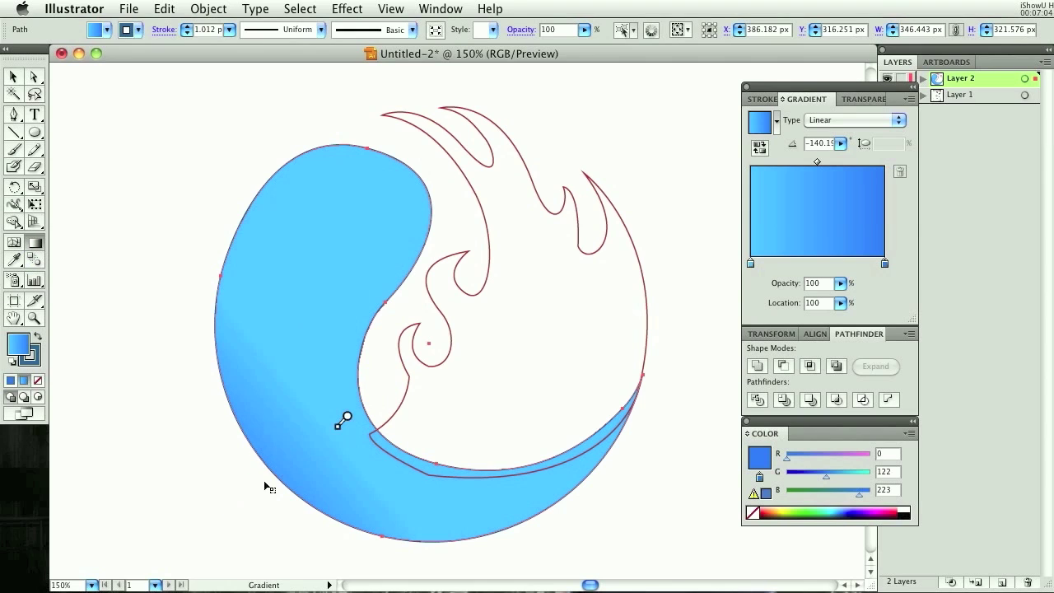
pyautogui.moveTo(338, 406); pyautogui.dragTo(240, 492)
pyautogui.moveTo(381, 372); pyautogui.dragTo(258, 524)
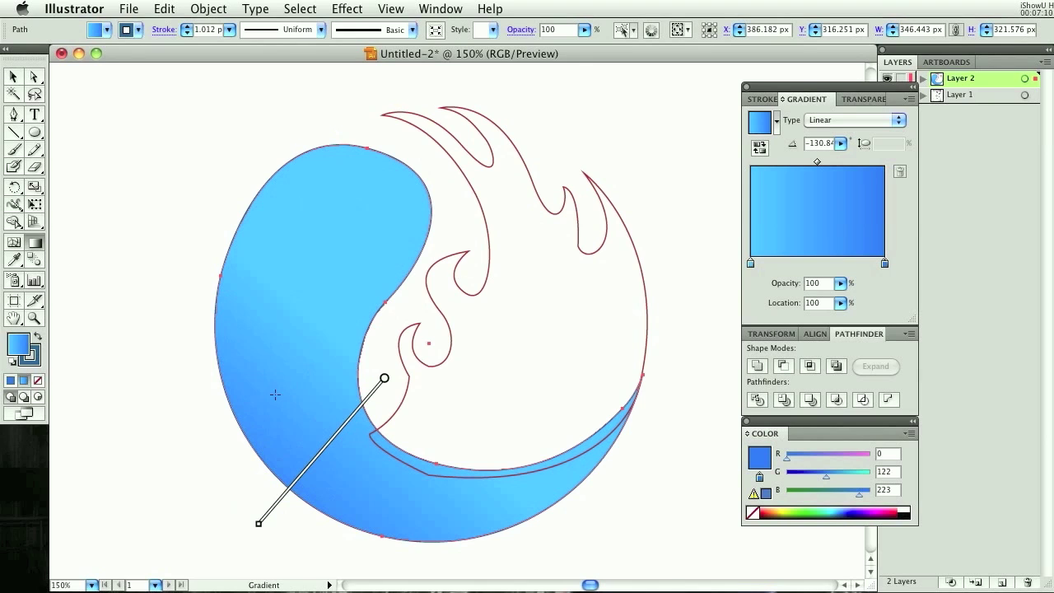
# Deselect the swirl and select the flame shape
pyautogui.click(13, 77)
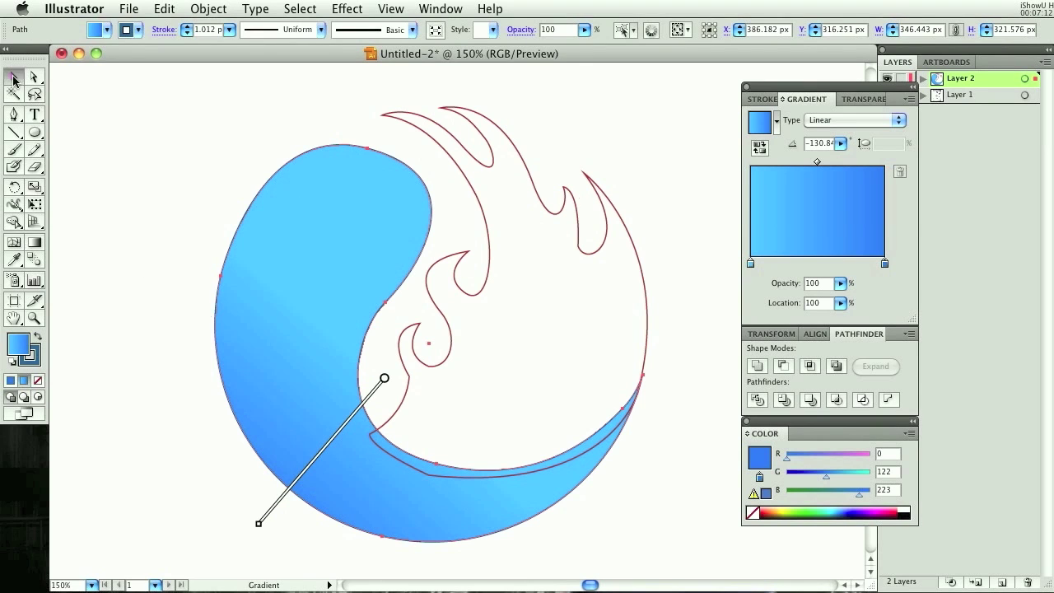
pyautogui.click(656, 381)
pyautogui.click(648, 321)
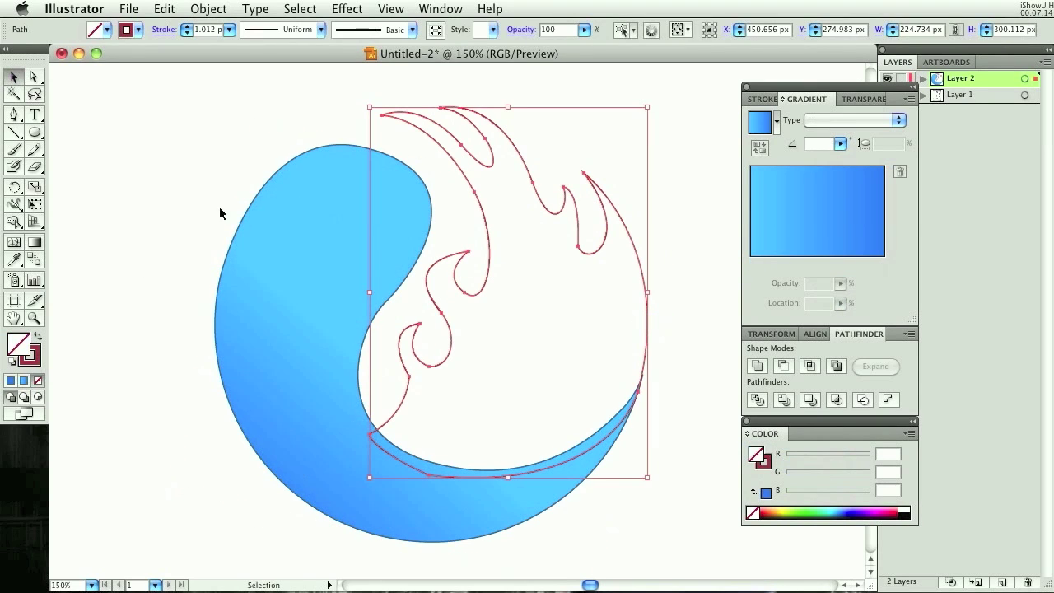
# Fill the flame with a gradient from deep orange to pale peach, adjusting both stops
pyautogui.click(23, 384)
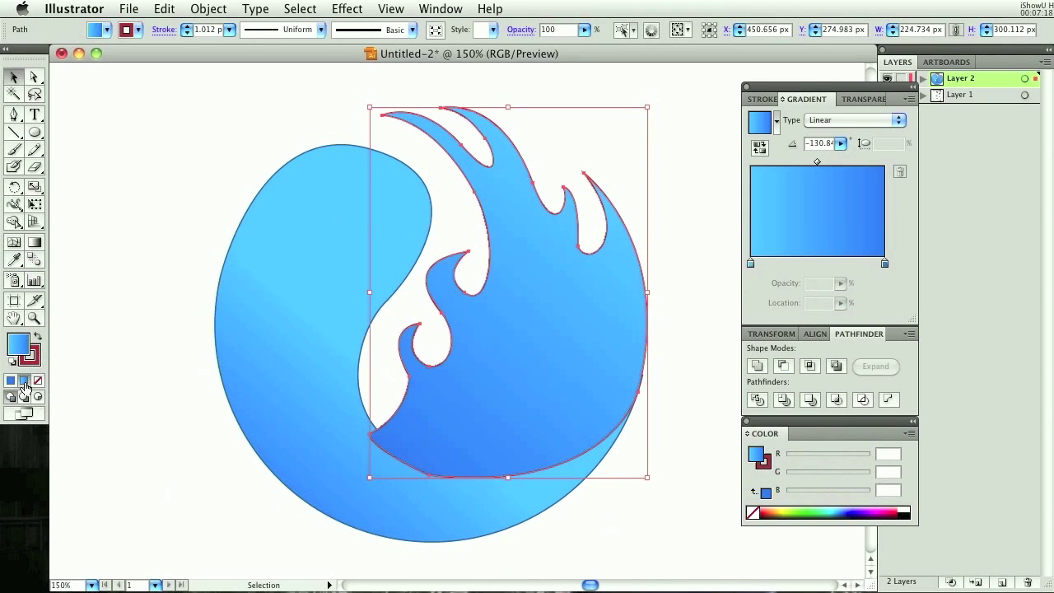
pyautogui.click(752, 264)
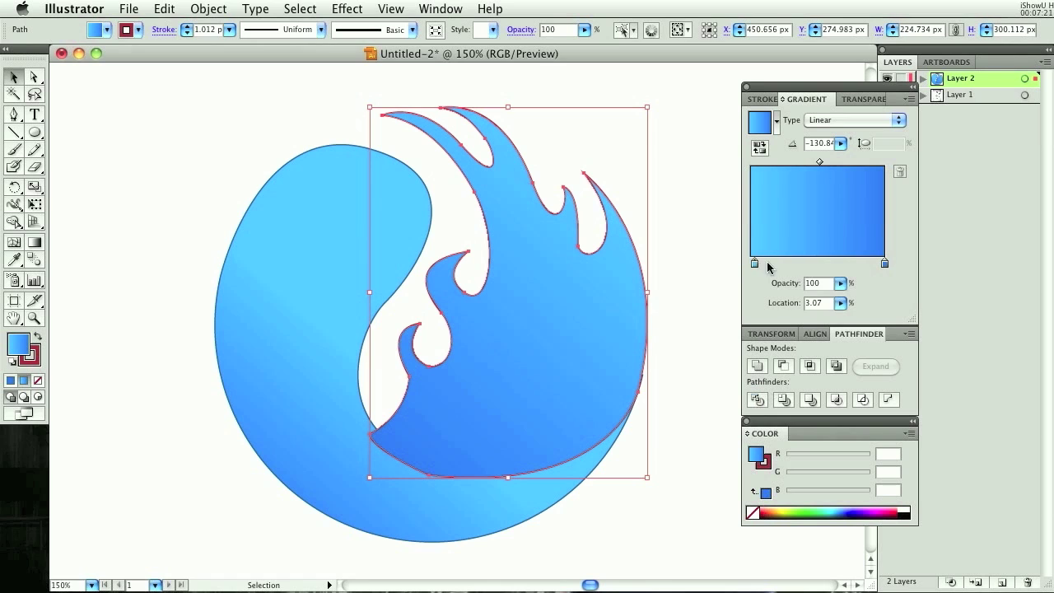
pyautogui.click(781, 506)
pyautogui.moveTo(783, 505); pyautogui.dragTo(778, 506)
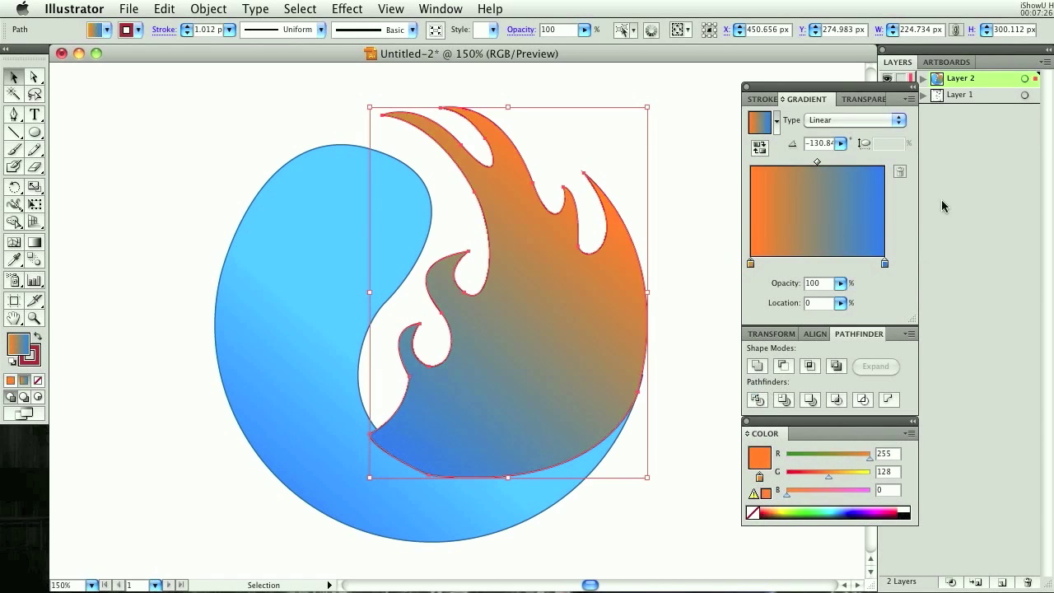
pyautogui.click(884, 263)
pyautogui.moveTo(774, 505); pyautogui.dragTo(777, 504)
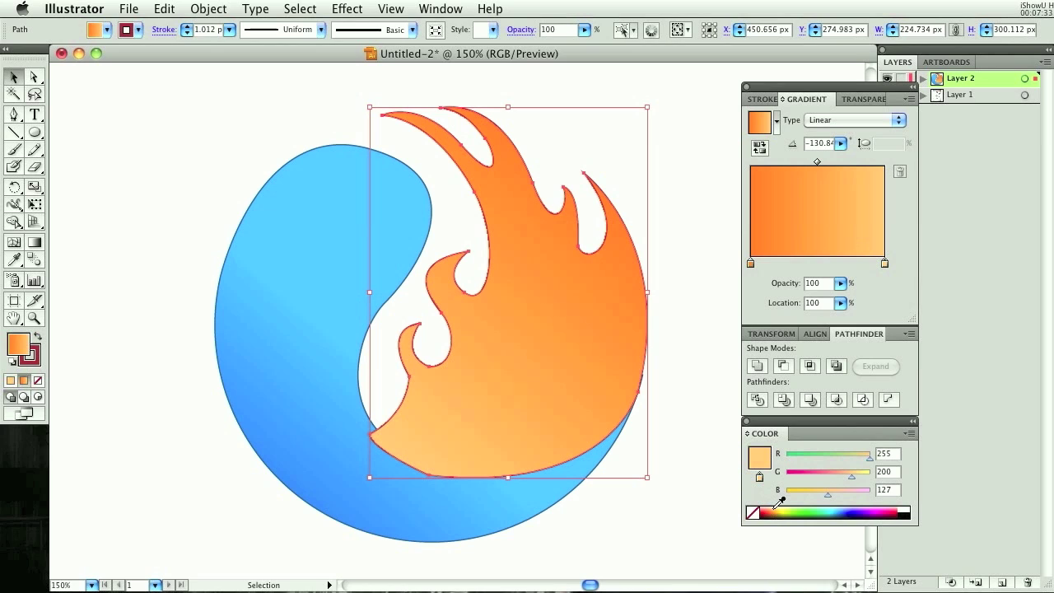
pyautogui.click(752, 263)
pyautogui.moveTo(777, 504); pyautogui.dragTo(772, 507)
pyautogui.click(701, 330)
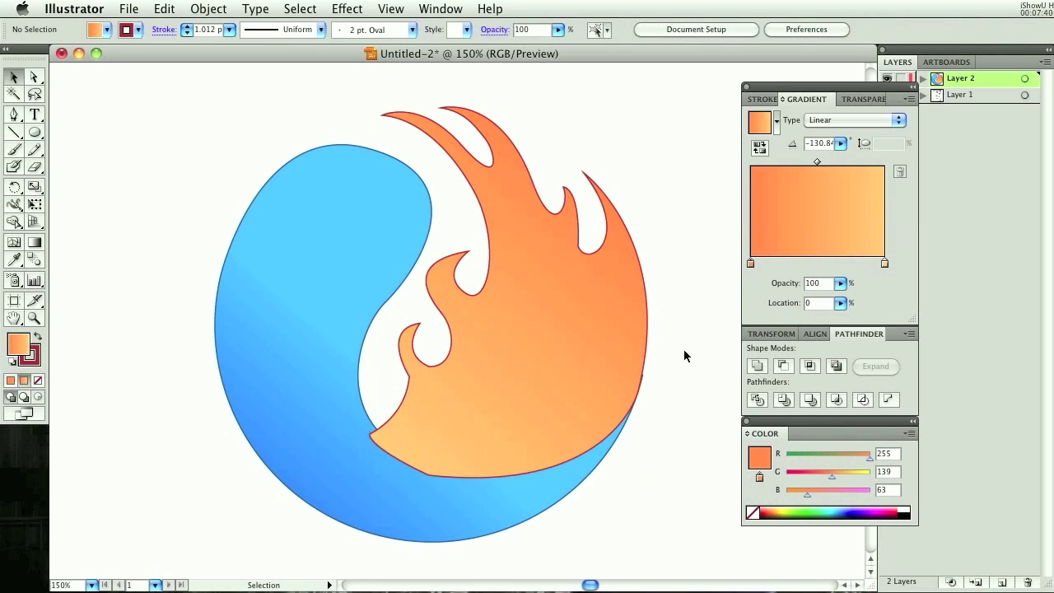
# Recolour the flame's outline orange (RGB 223, 112, 0)
pyautogui.click(456, 309)
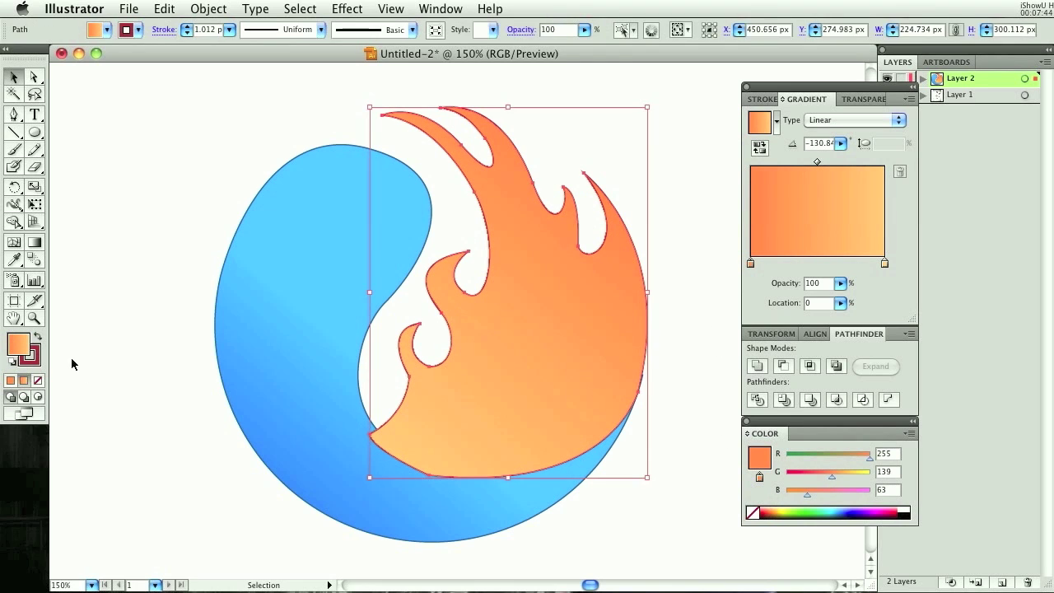
pyautogui.click(35, 359)
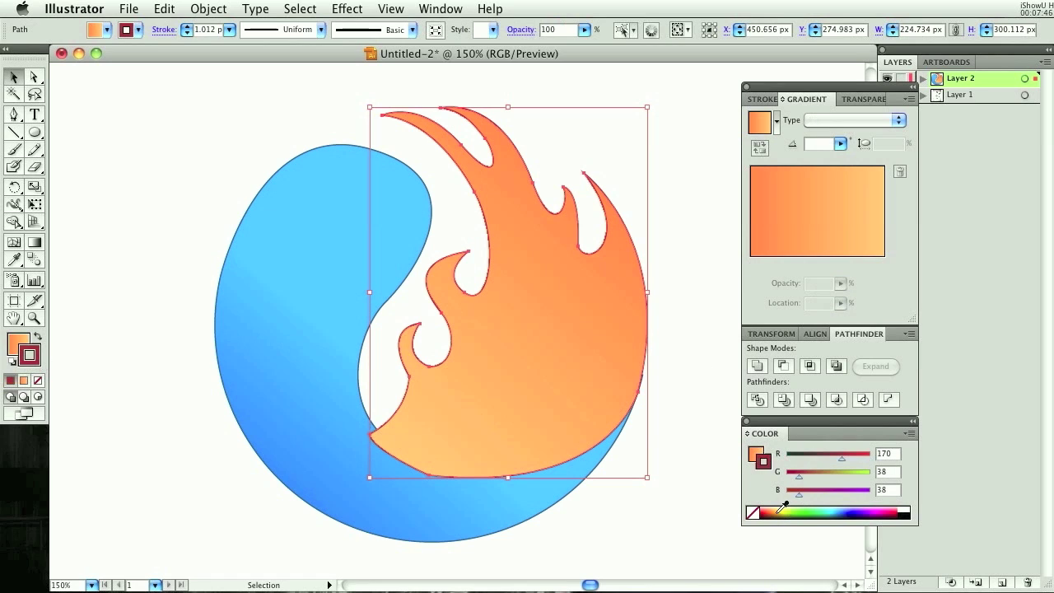
pyautogui.moveTo(783, 504); pyautogui.dragTo(780, 508)
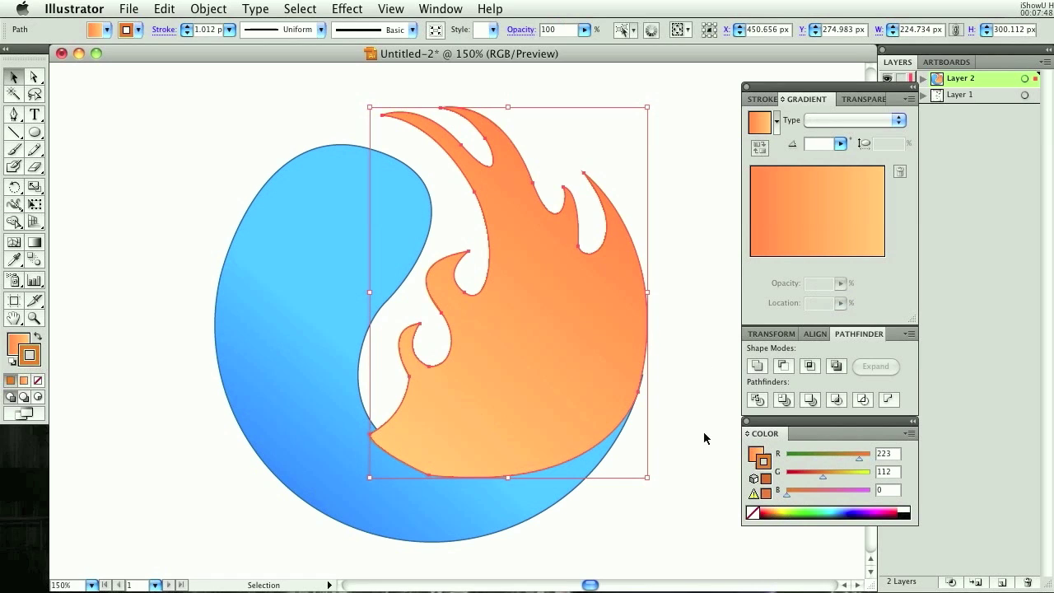
pyautogui.click(695, 395)
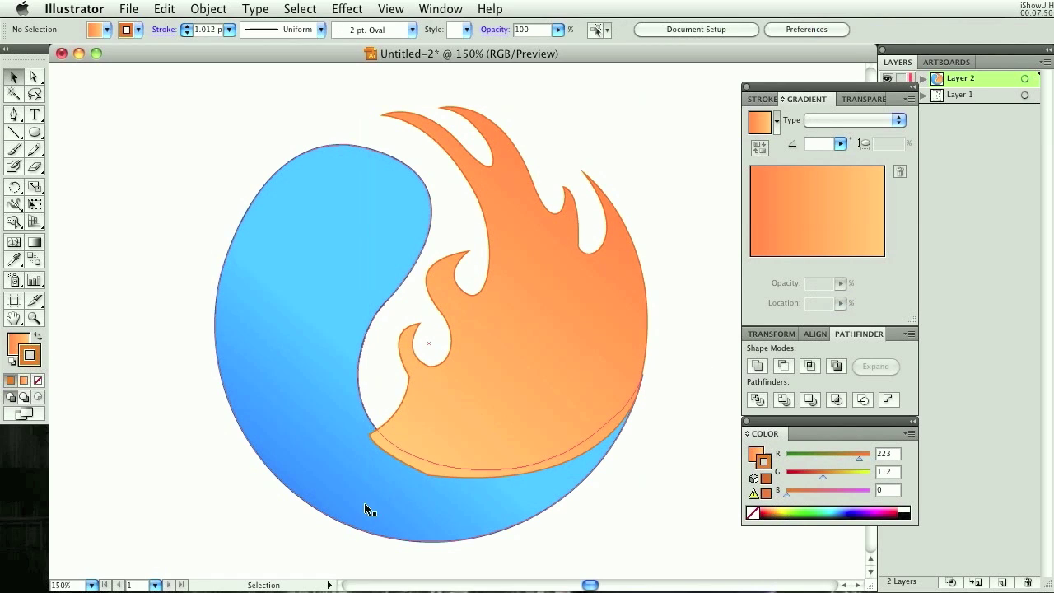